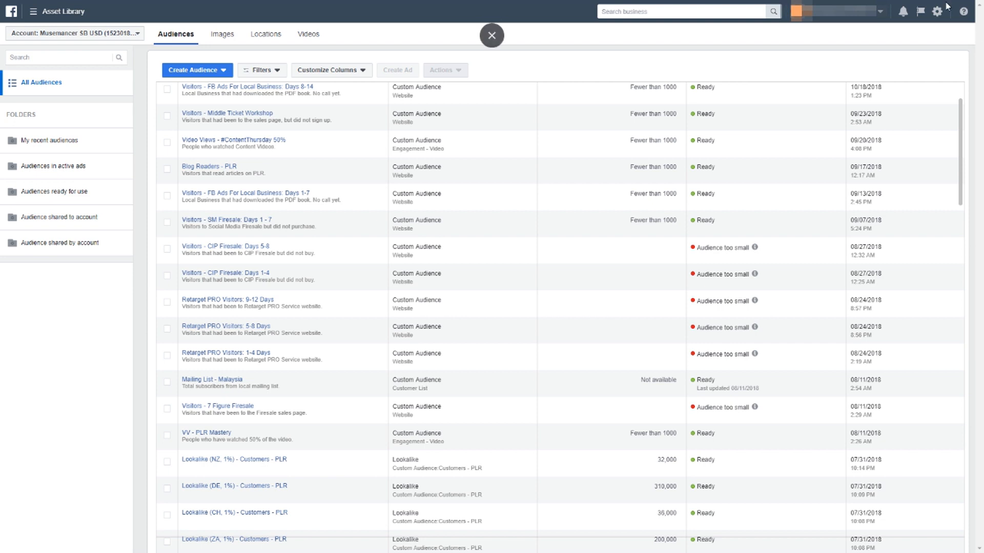
Search the business tools for "audiences" and look up Audiences among the assets in the full tools overview
click(618, 14)
text(audiences)
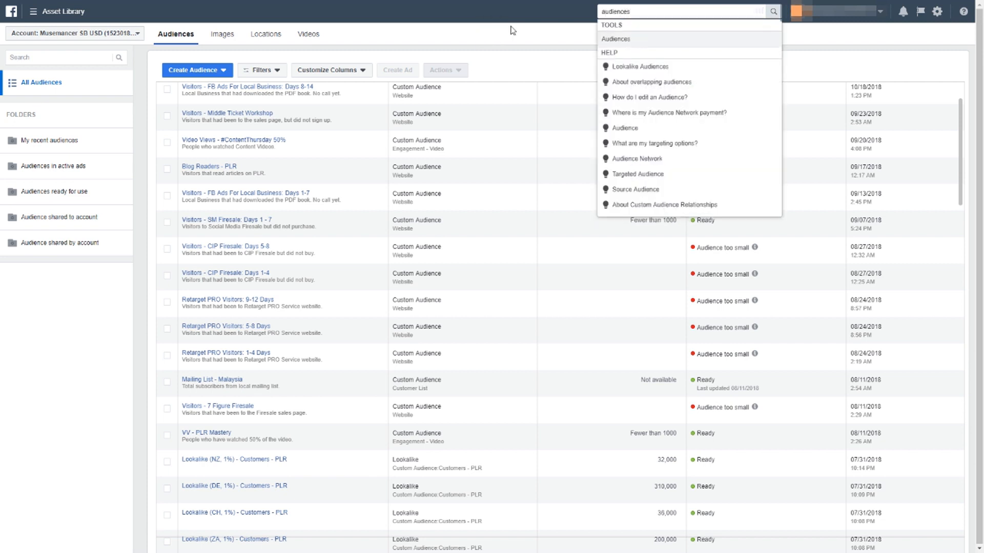
click(511, 30)
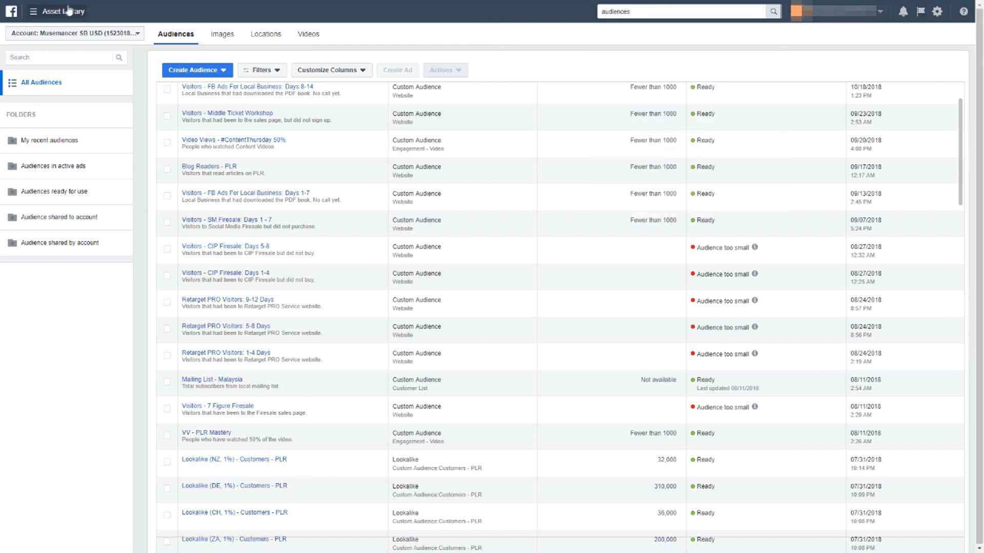
click(30, 13)
mouse_move(66, 264)
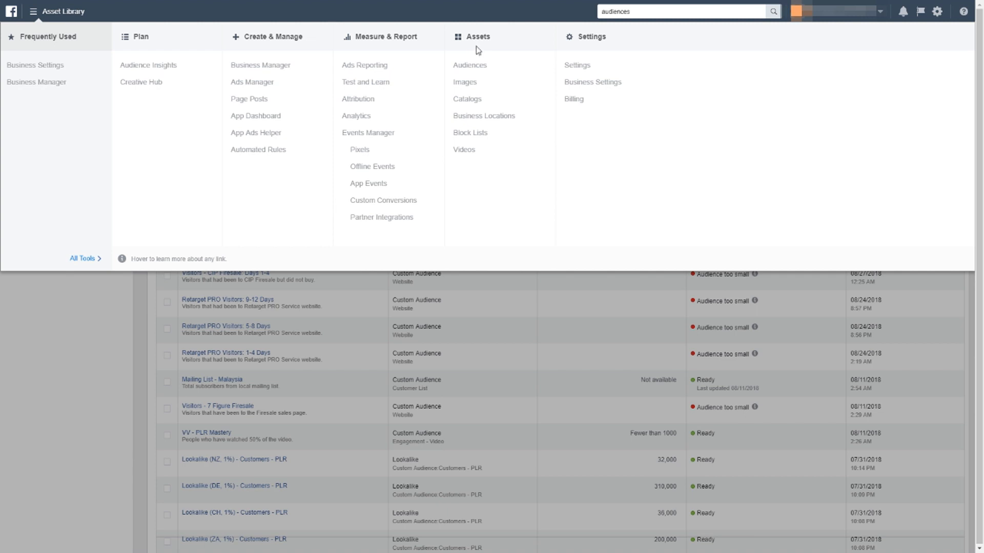
click(10, 367)
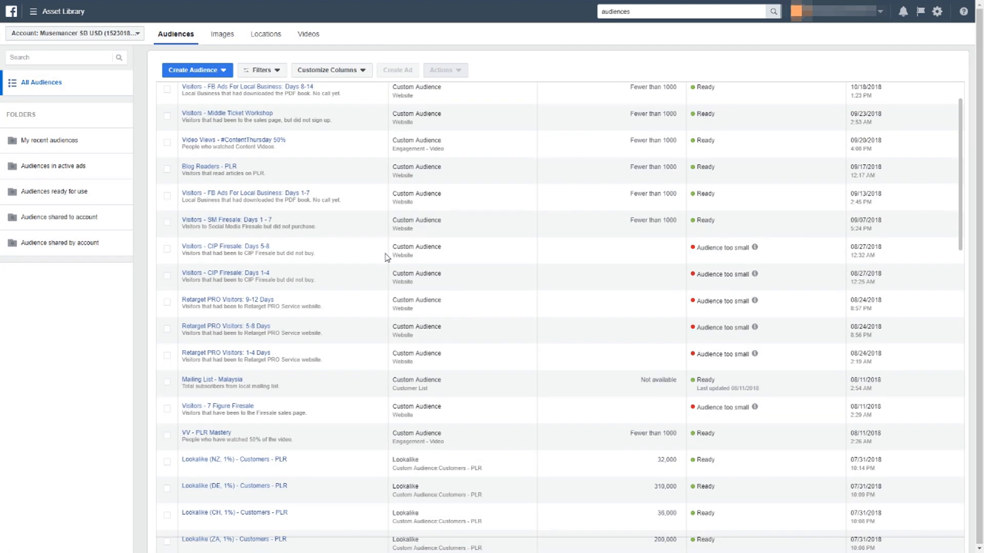
Start a new custom audience based on website traffic
scroll(387, 257, down, 1)
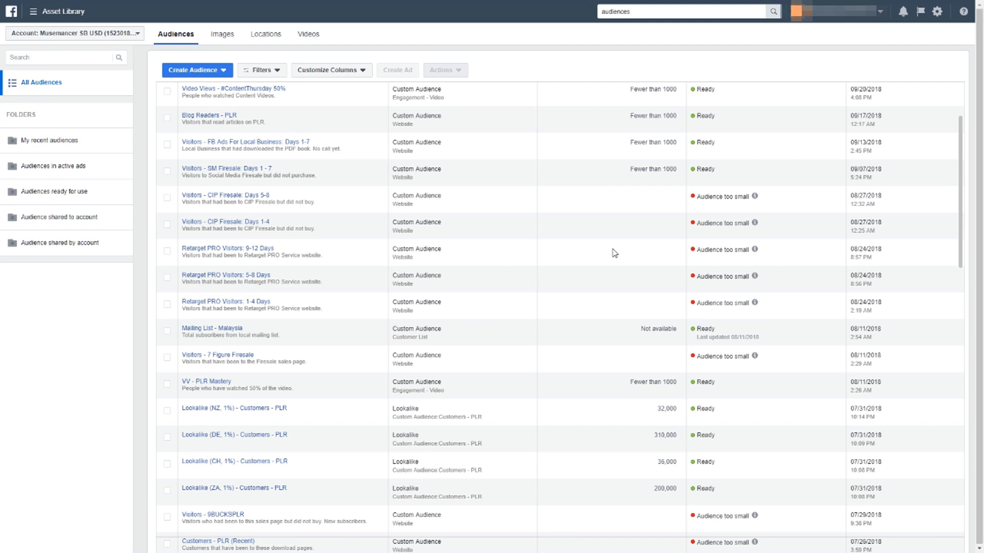
click(210, 75)
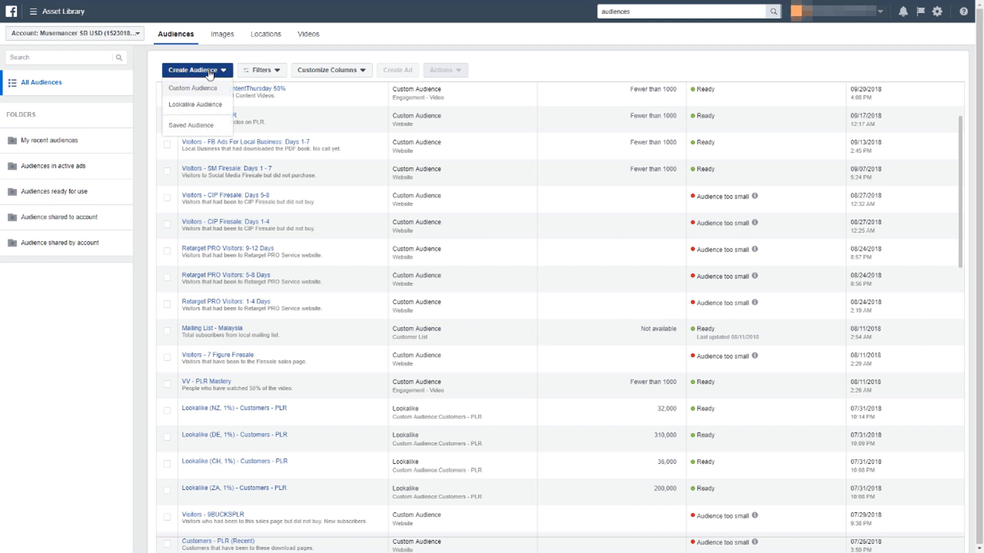
click(219, 90)
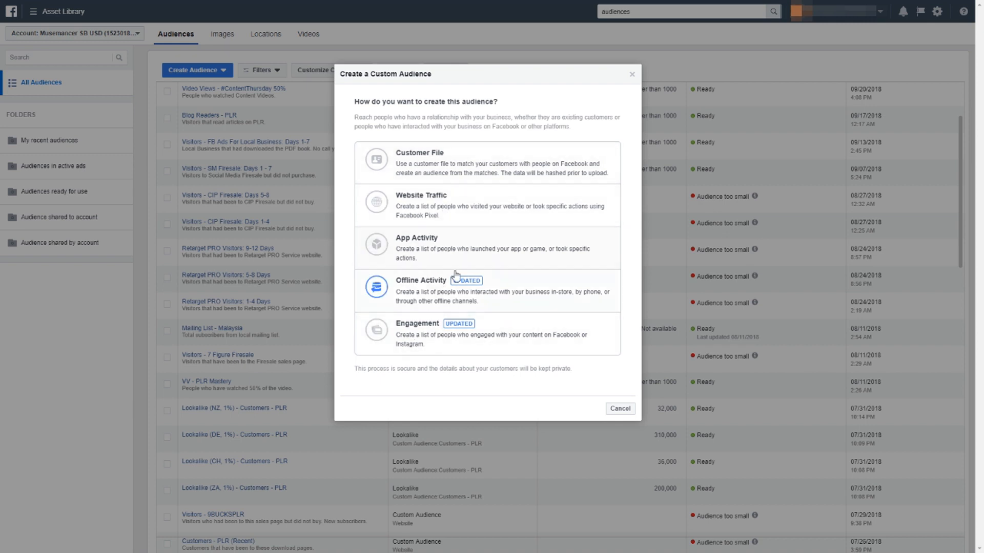
click(488, 206)
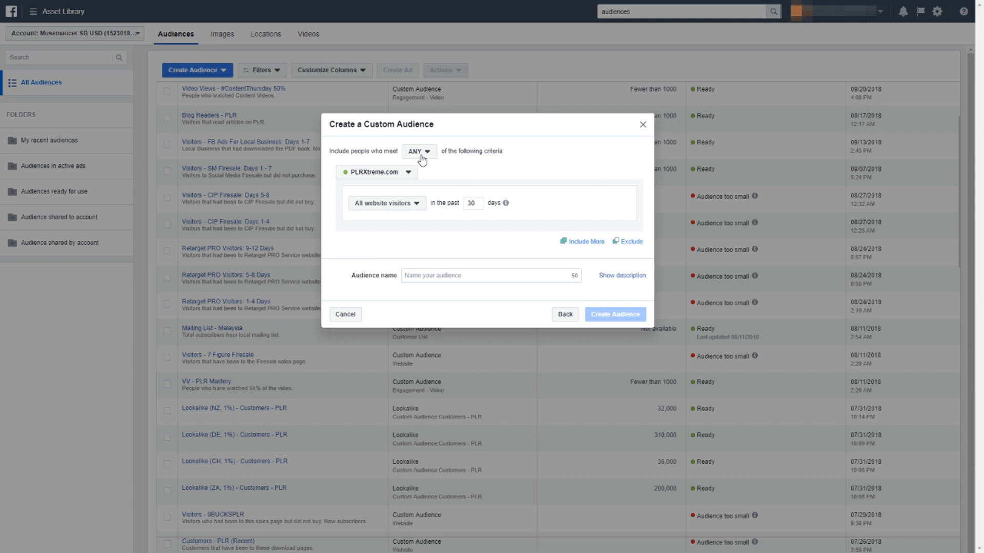
Choose the EdmundLoh.net pixel as the source for the audience's inclusion criteria
click(363, 177)
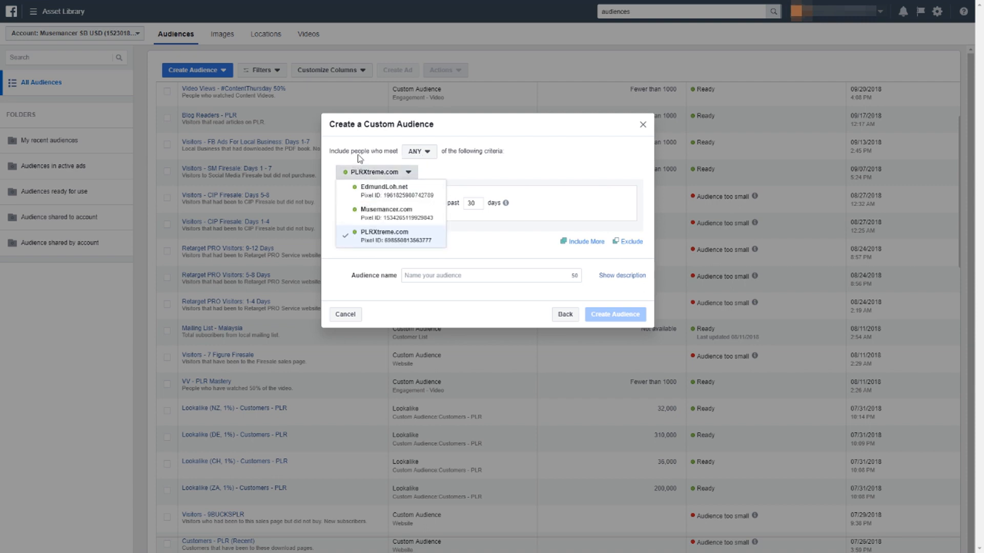
click(352, 166)
click(352, 177)
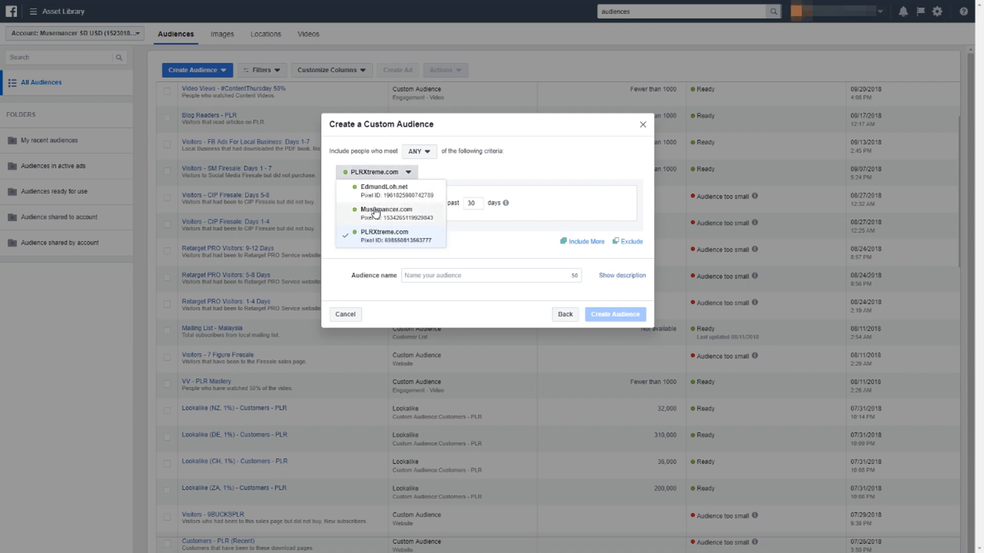
drag(365, 153, 369, 161)
click(365, 153)
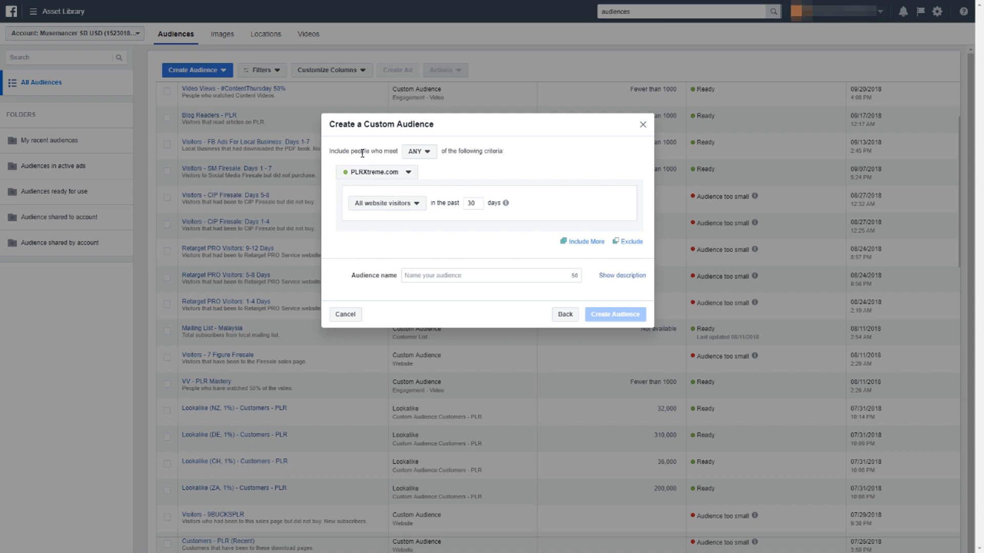
click(404, 173)
click(385, 190)
Set the inclusion rule to people who visited specific web pages in the past 30 days
click(396, 205)
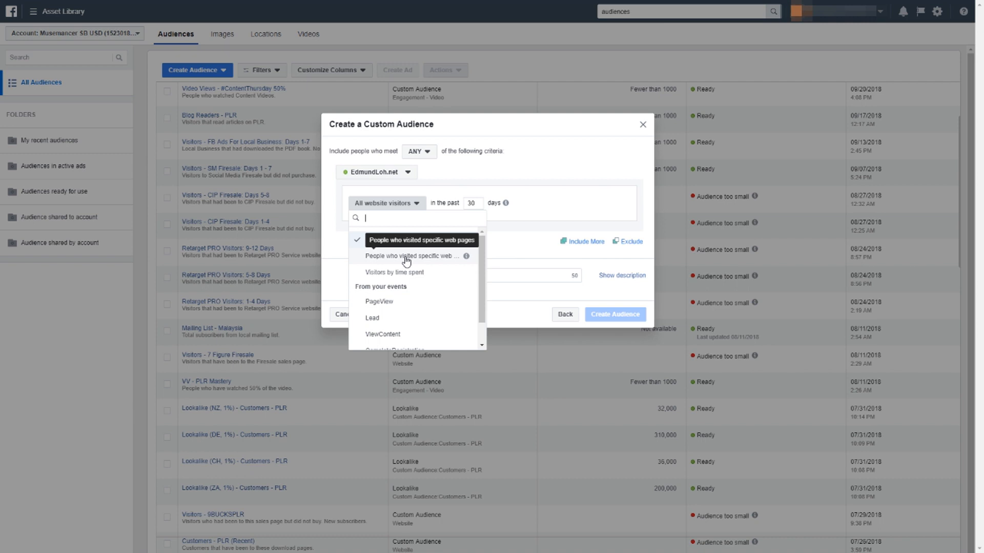
scroll(424, 287, down, 1)
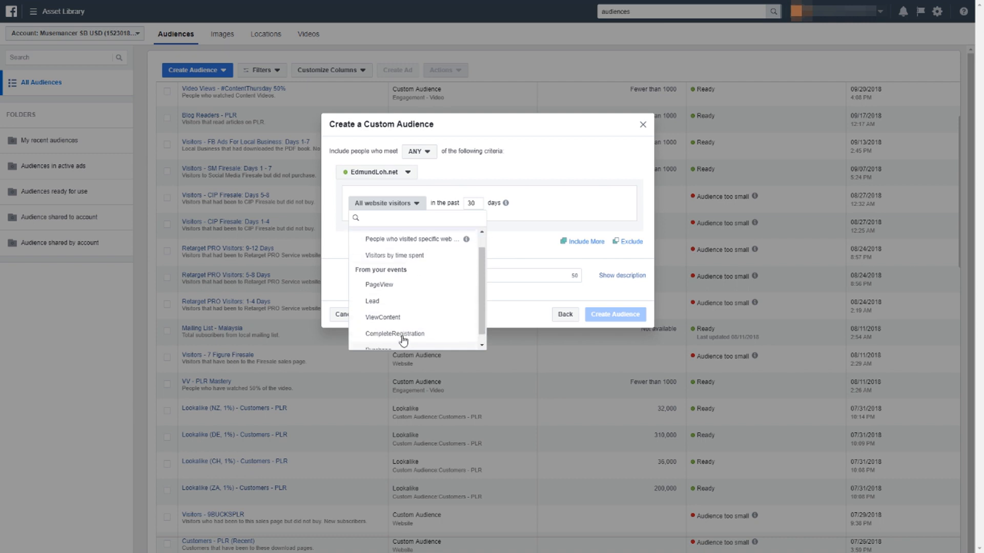
scroll(398, 322, up, 1)
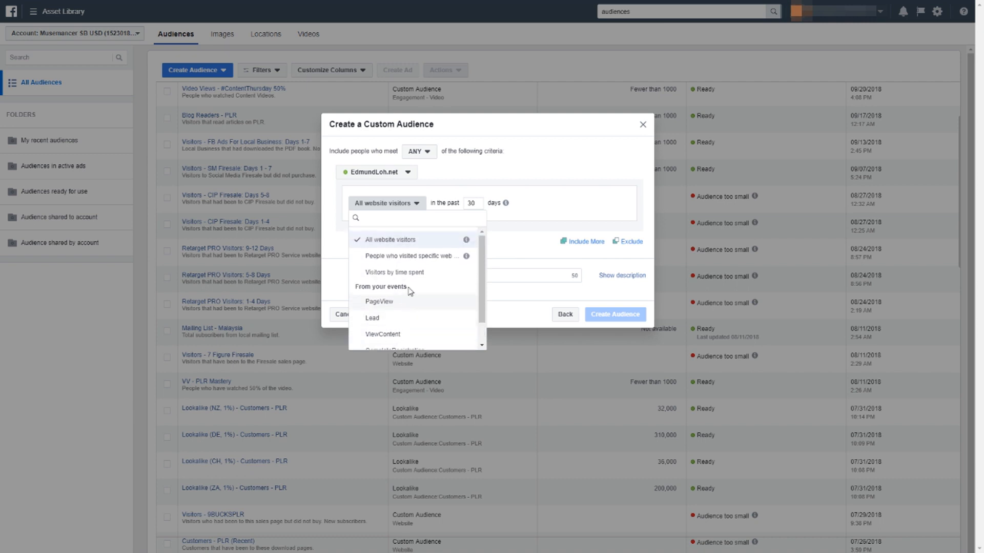
click(420, 258)
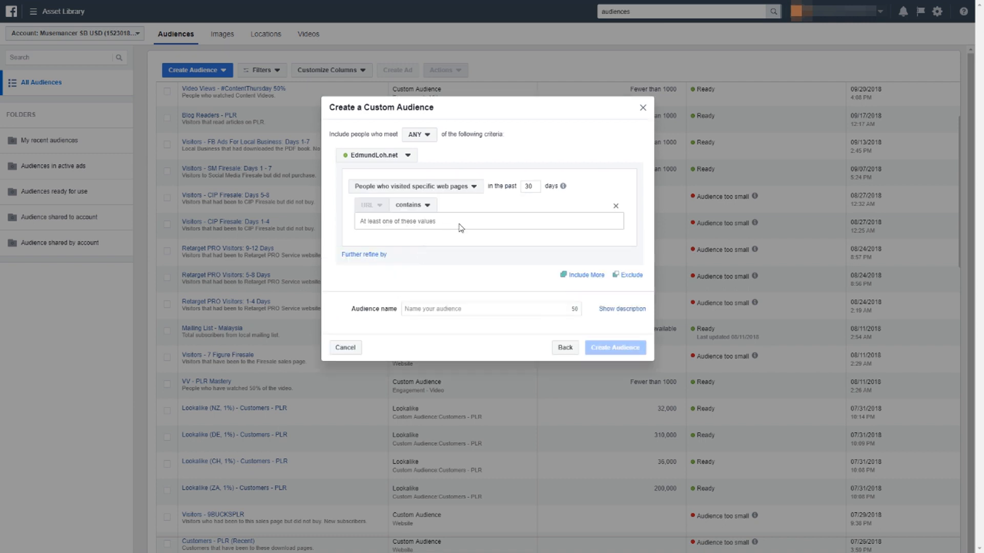
double_click(528, 186)
mouse_move(563, 187)
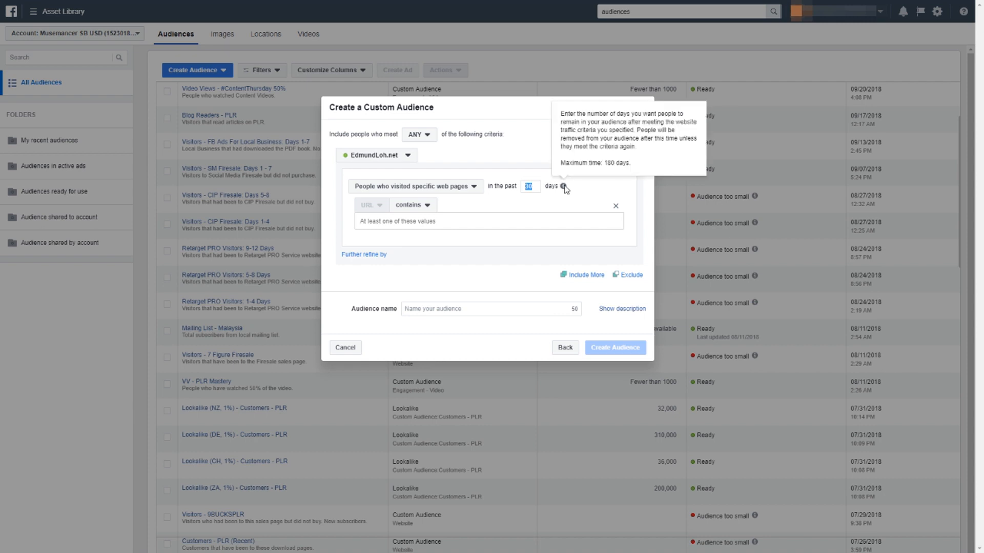
click(530, 186)
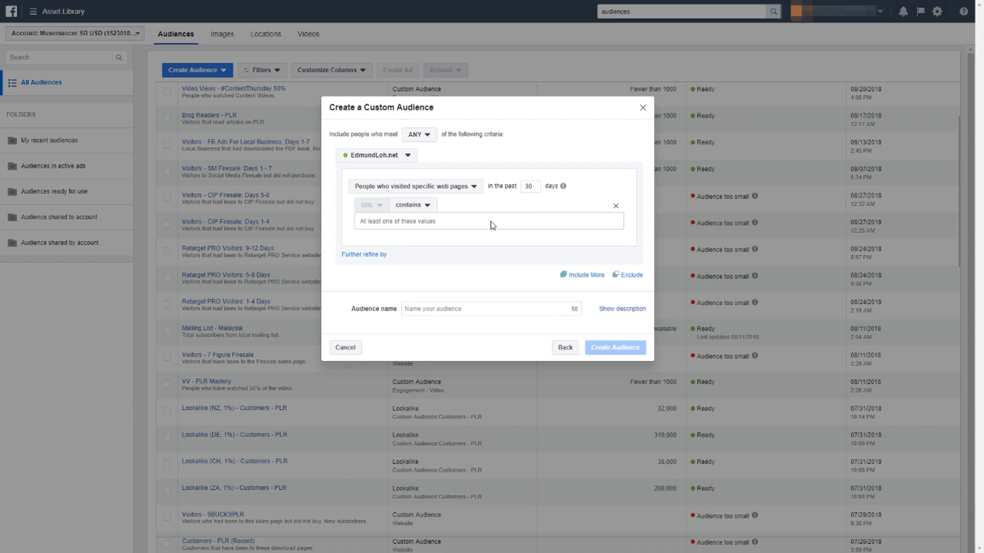
double_click(530, 187)
click(522, 225)
text(http://edmundloh.net/fbadslocal/)
key(Return)
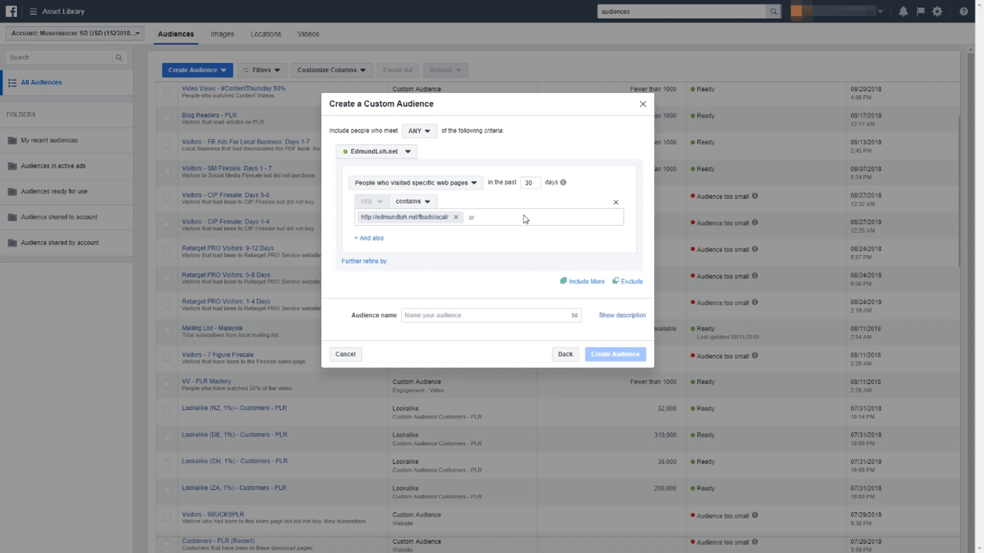
text(http://edmundloh.net/fbadslocal/call/)
key(Return)
text(http://edmundloh.net/fbadslocal/thank-you/)
key(Return)
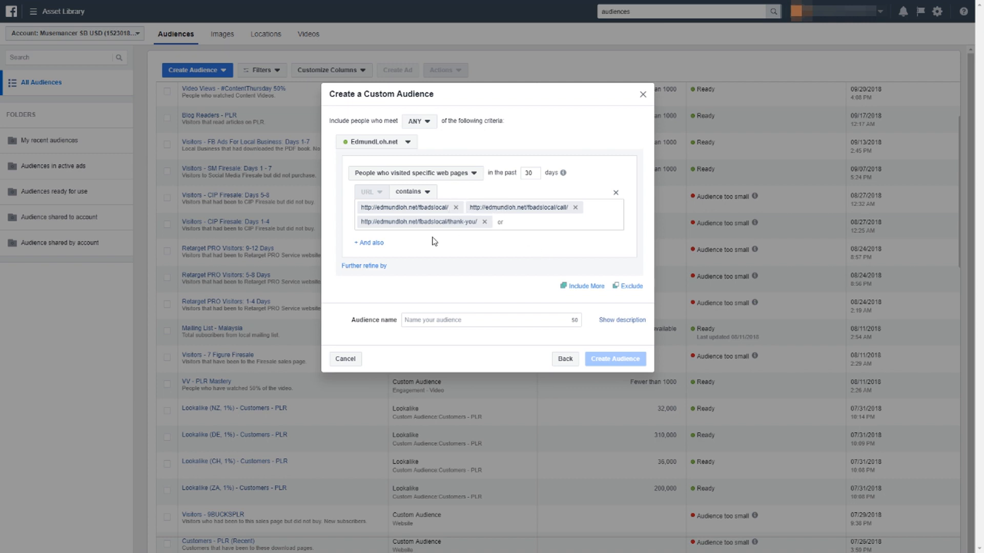
click(629, 288)
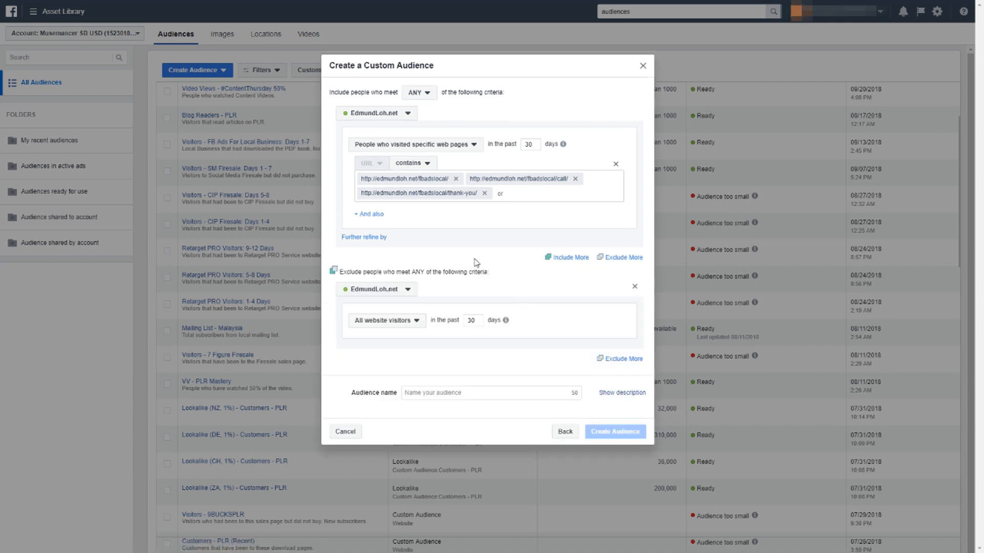
click(392, 323)
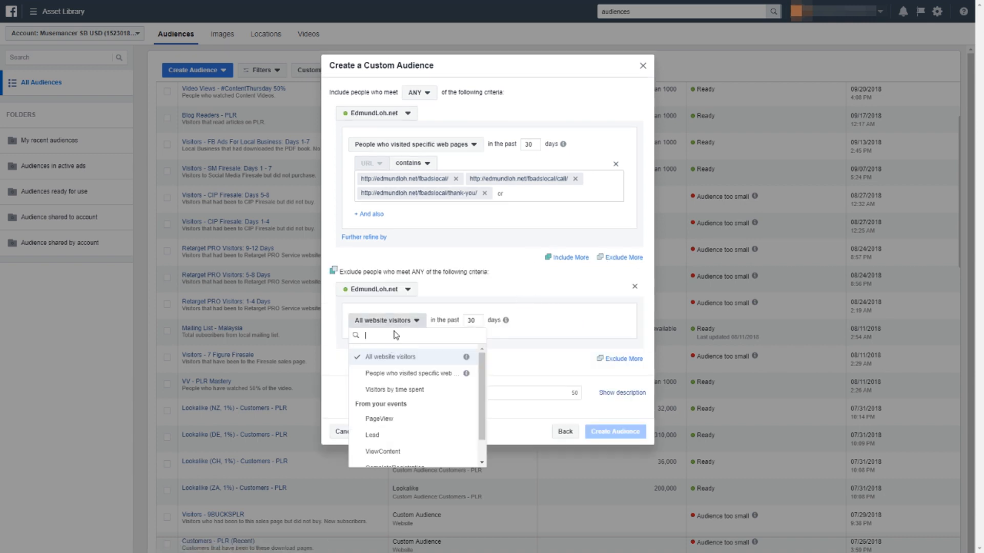
click(393, 373)
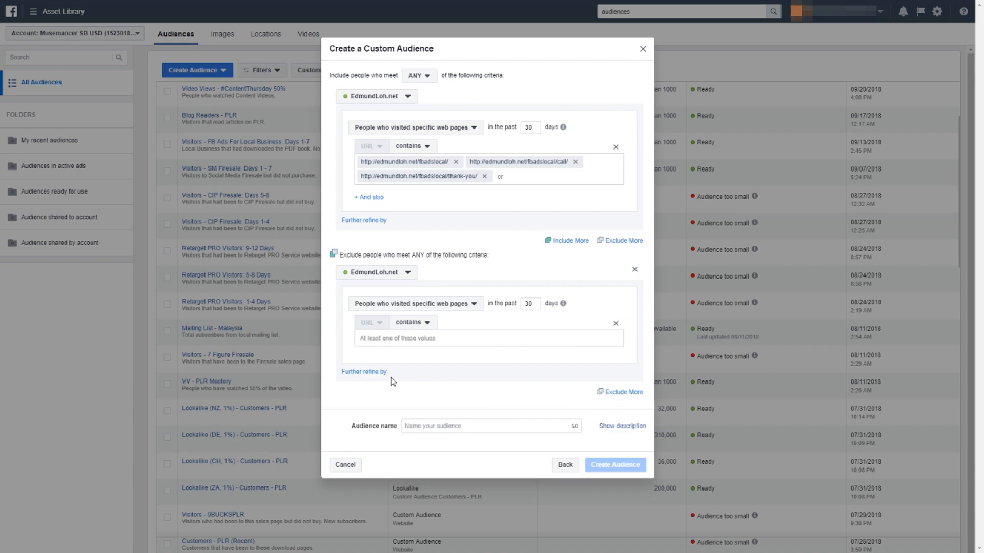
click(412, 339)
text(http://edmundloh.net/fbadslocal/download-page/)
key(Return)
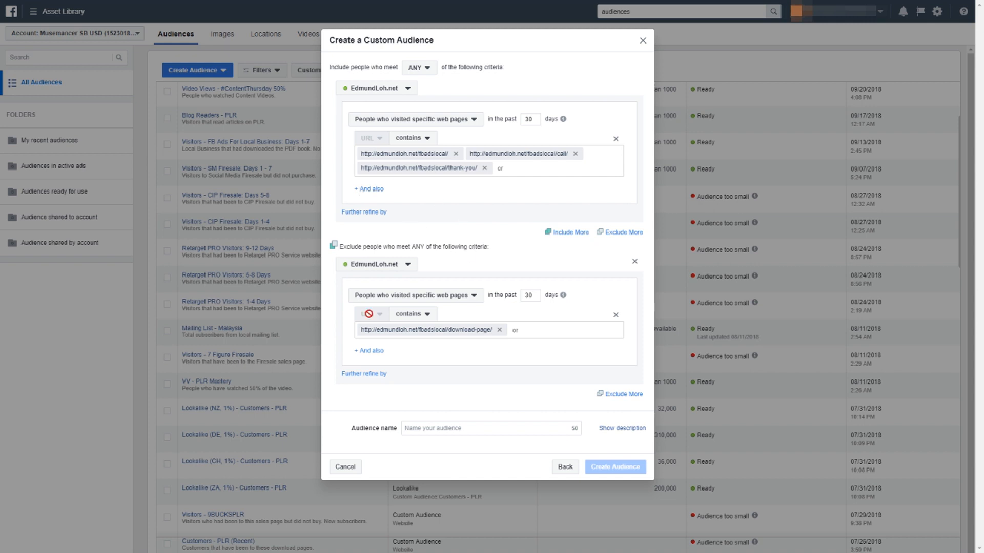
Name the custom audience "Visitors - FB Ads Local TEST"
click(446, 432)
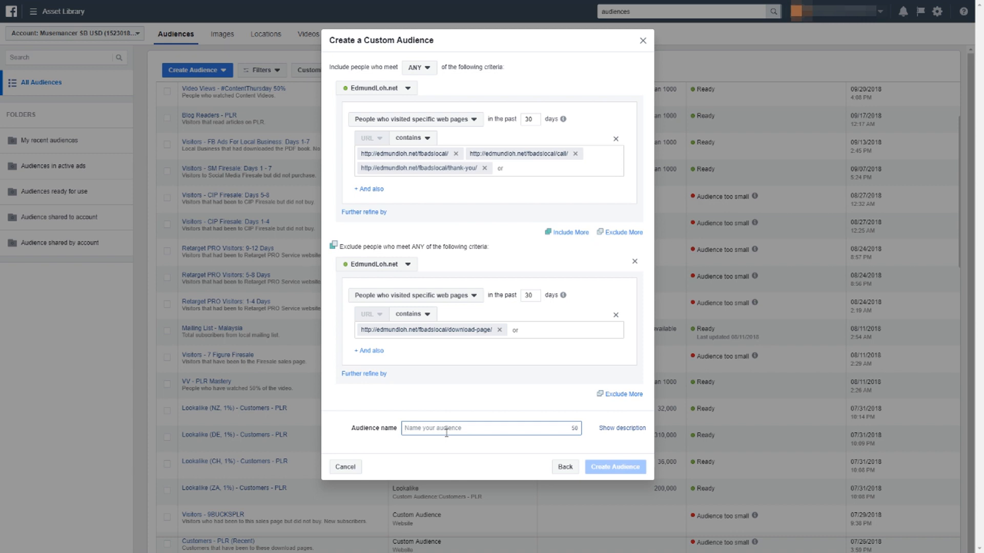
text(Visitors - FB Ads Local)
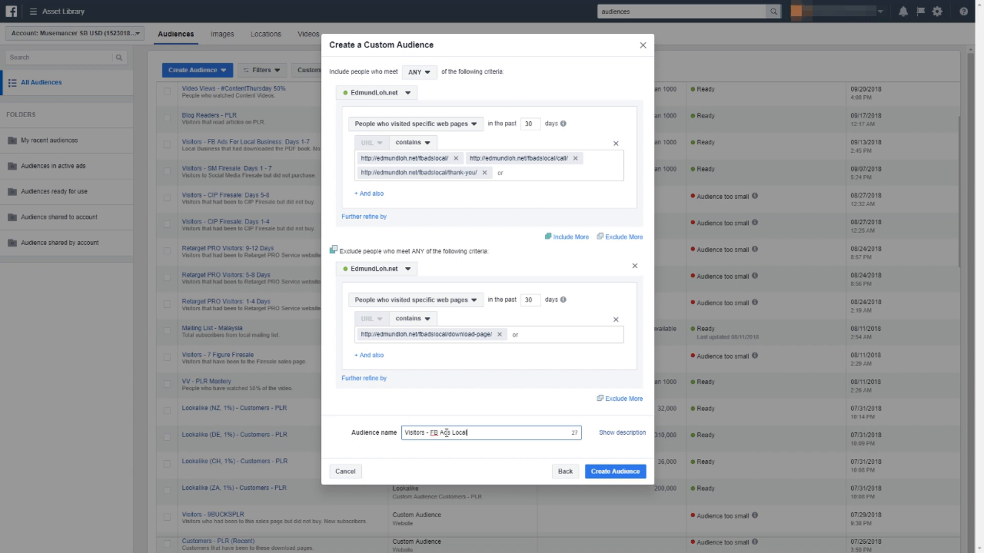
text( TEST)
click(478, 452)
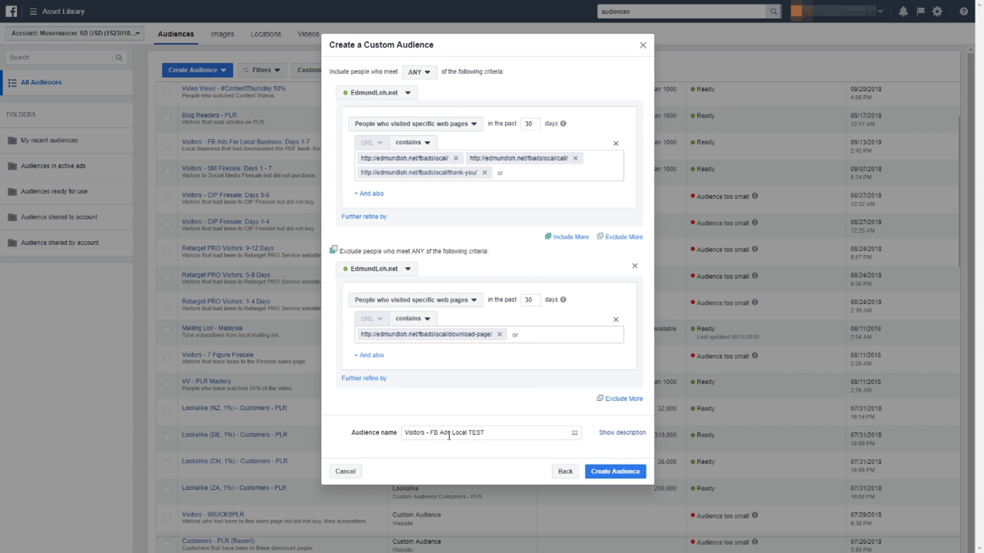
click(430, 434)
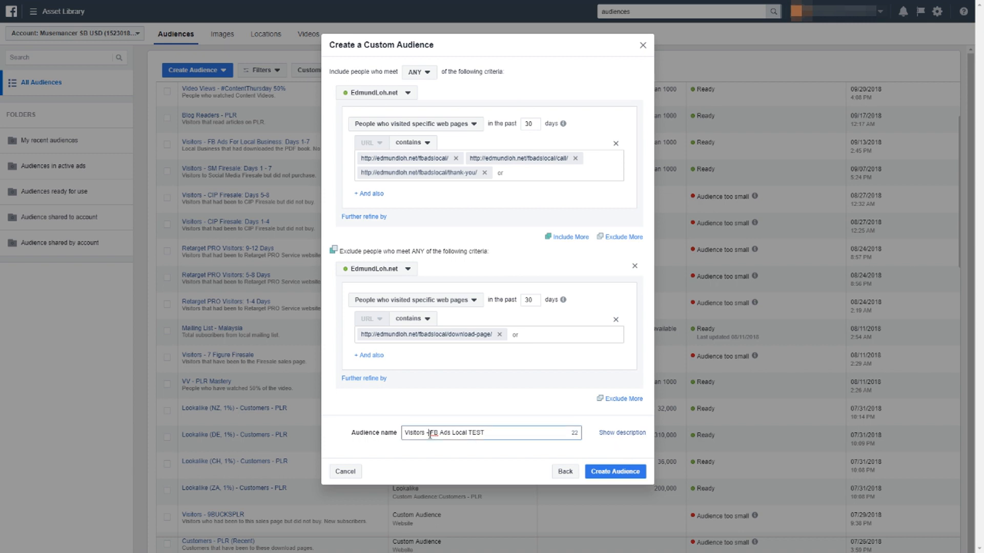
Add the description "Visitors that had been to FB Ads Local but did not purchase" and create the audience, returning to the audience list
click(622, 433)
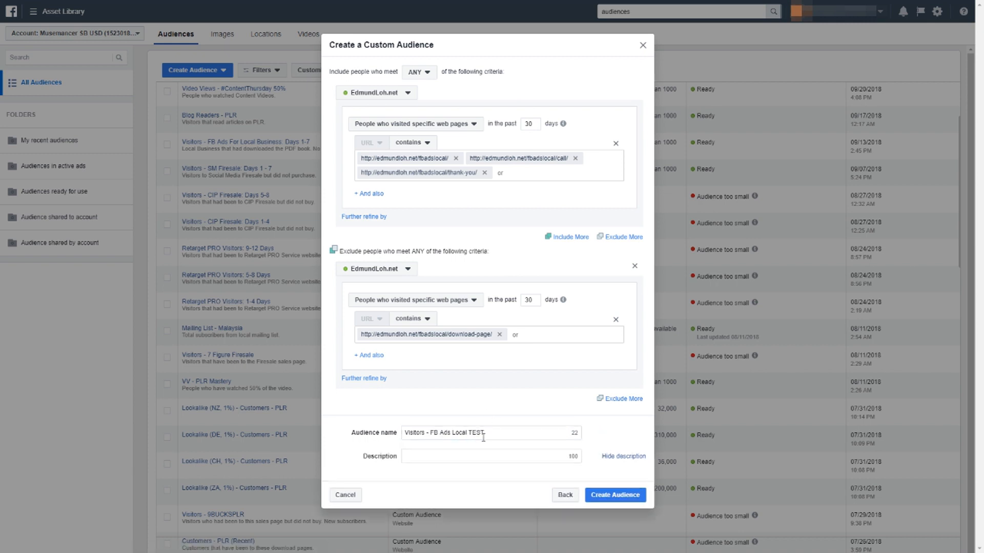
click(484, 455)
text(Visitors that had been to )
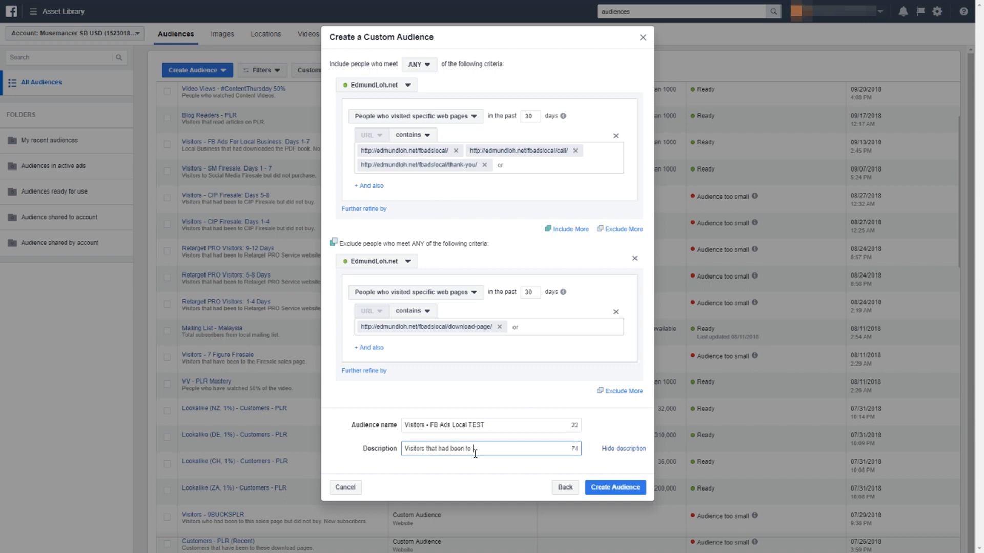
text(FB Ads Local but did not pur)
text(chase)
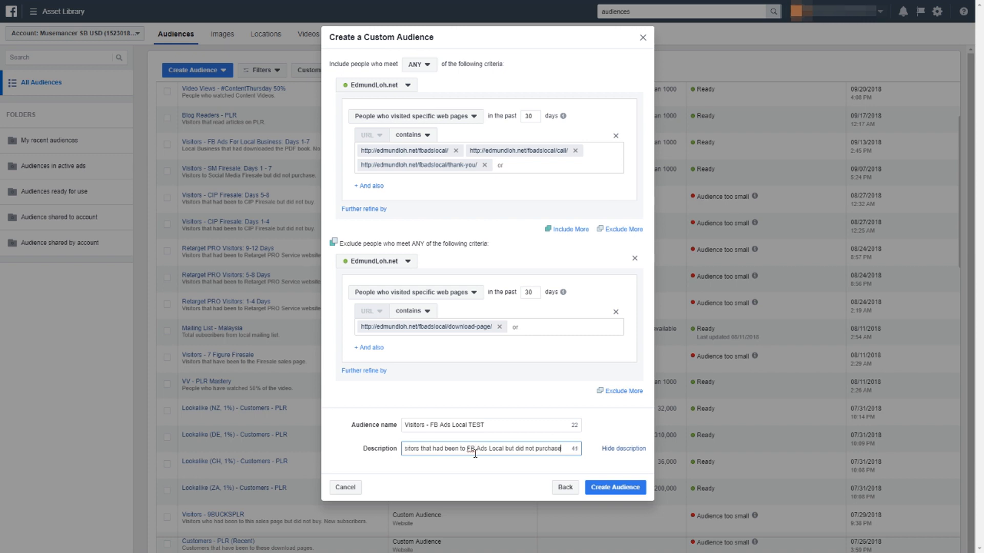
click(605, 491)
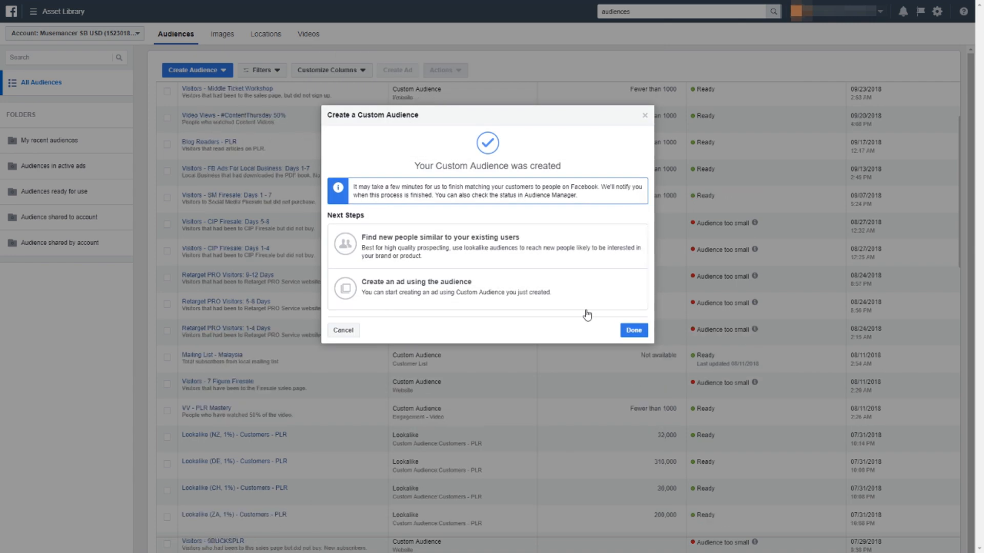
click(635, 331)
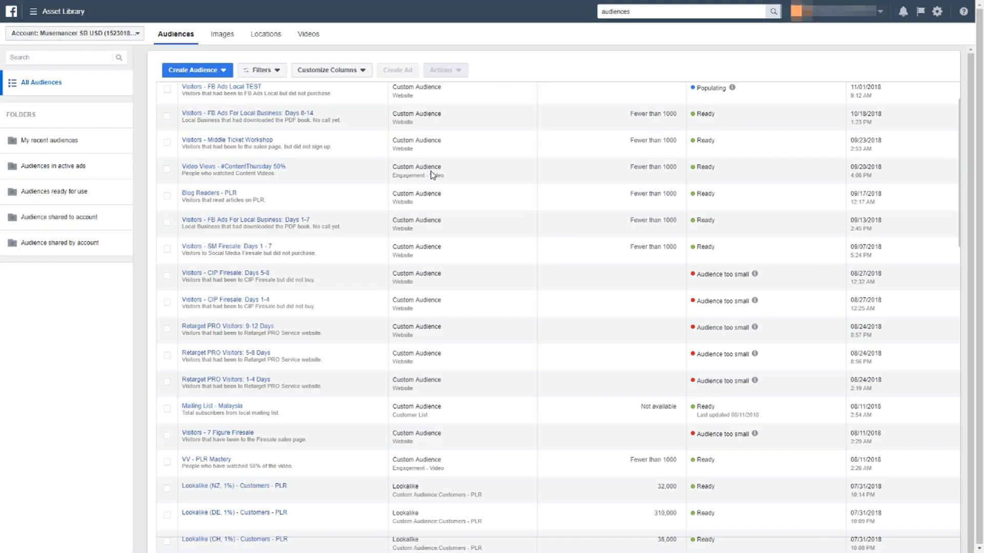
mouse_move(259, 90)
mouse_move(732, 89)
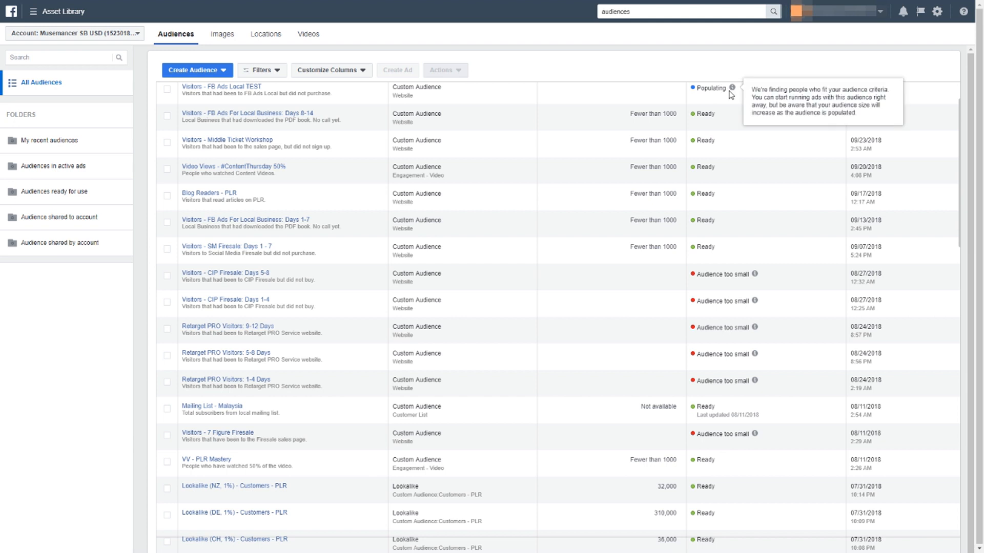
Start an engagement custom audience based on video, targeting people who have watched at 50% of your video
click(222, 69)
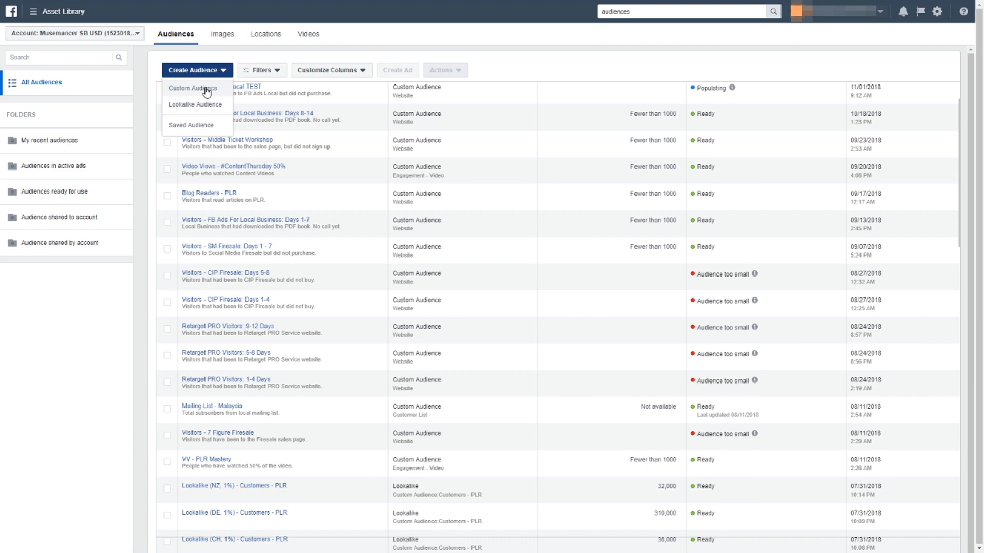
click(207, 92)
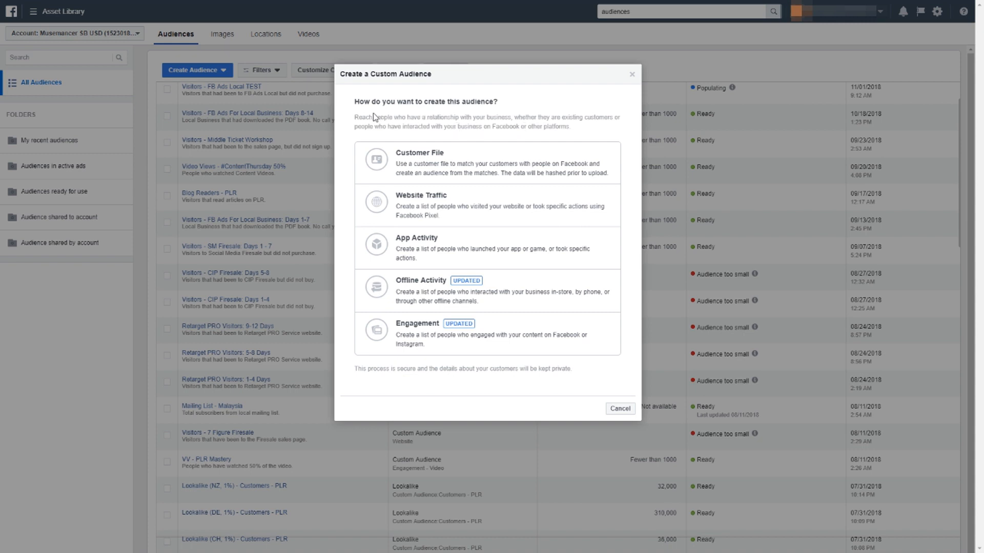
click(422, 337)
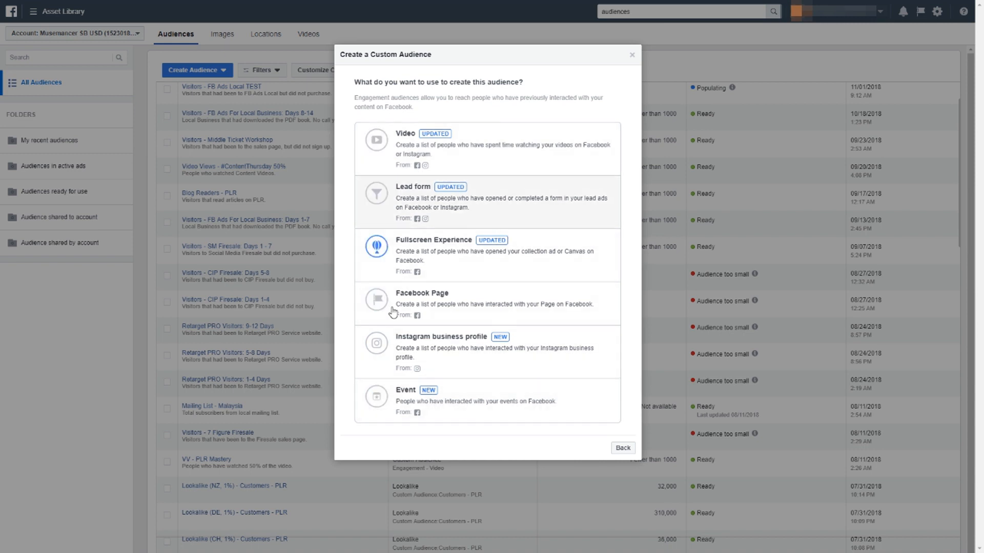
click(457, 160)
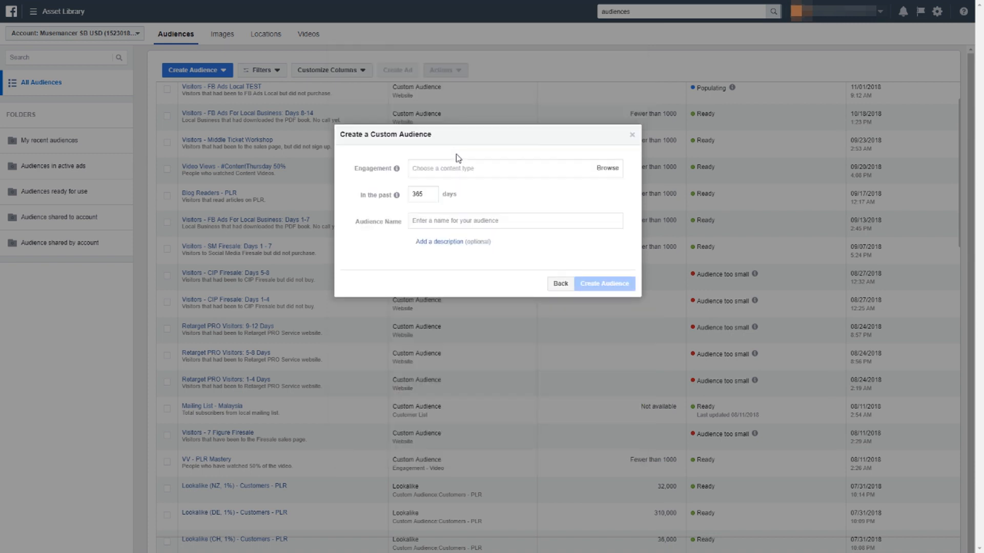
click(467, 168)
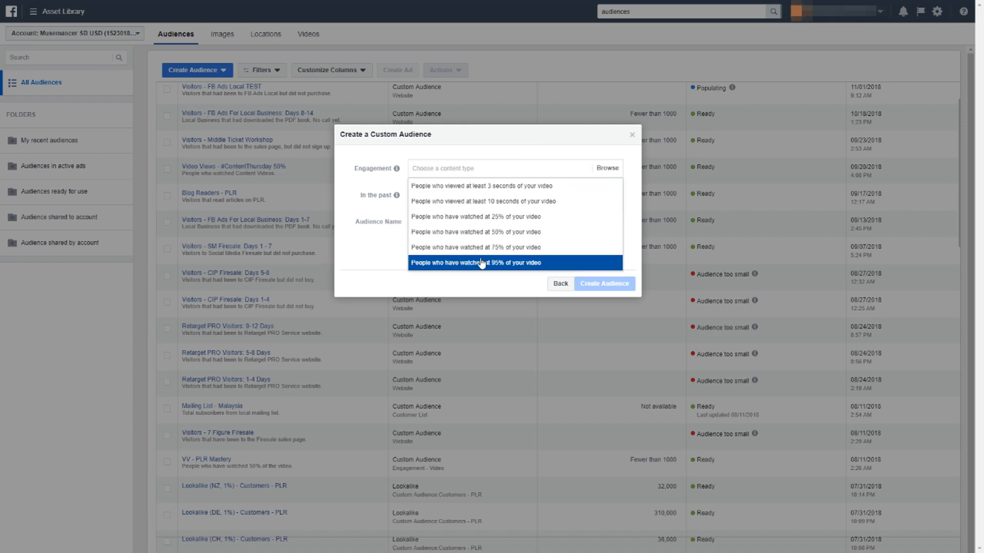
click(491, 235)
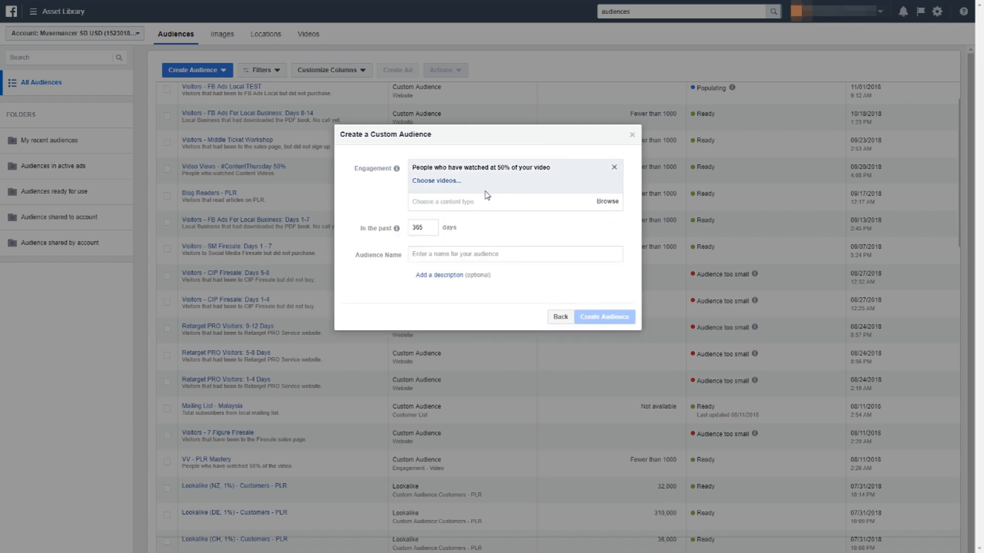
Choose the video "Why Low Ticket Is B.S. [Sub Titles]" from the personal-brand Facebook page under Musemancer Sdn Bhd as the audience source
click(444, 183)
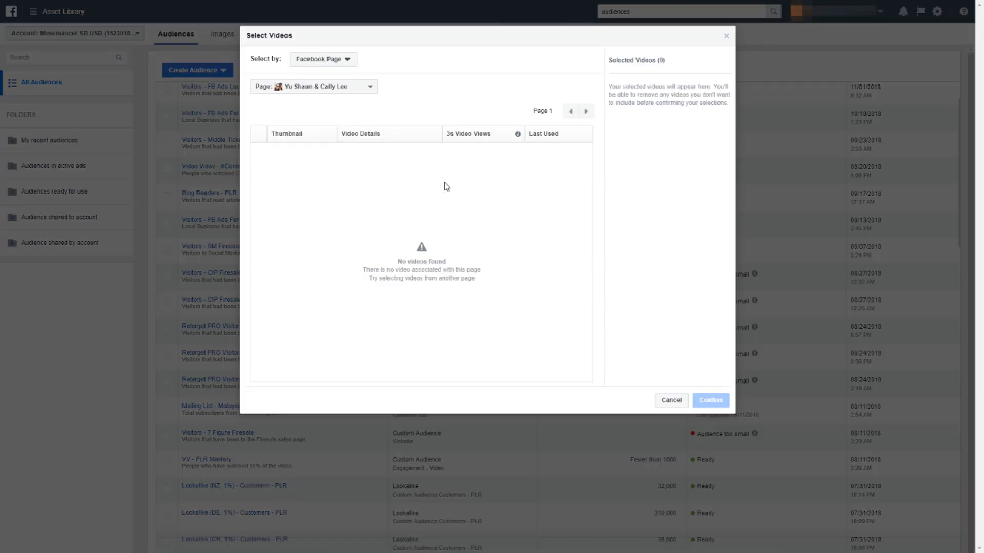
click(360, 88)
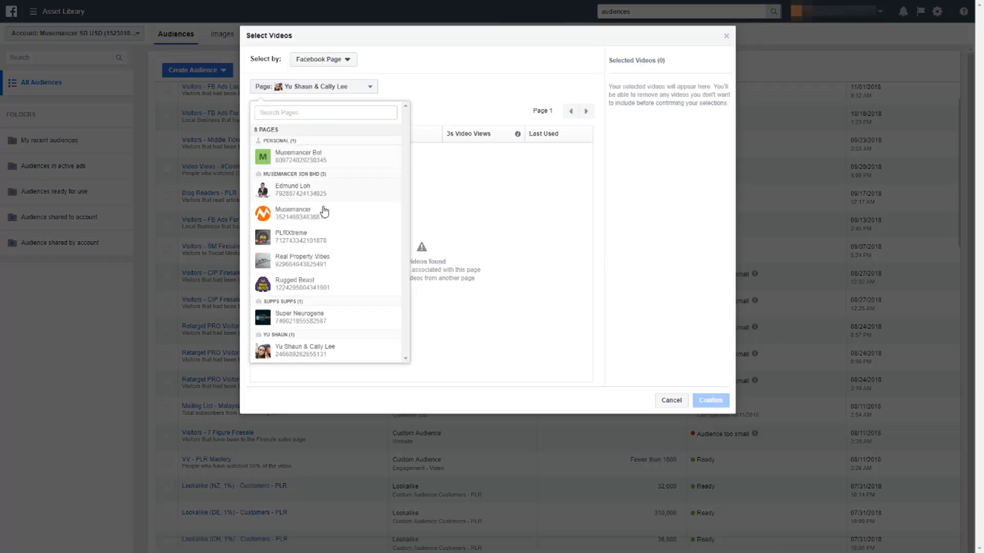
click(328, 194)
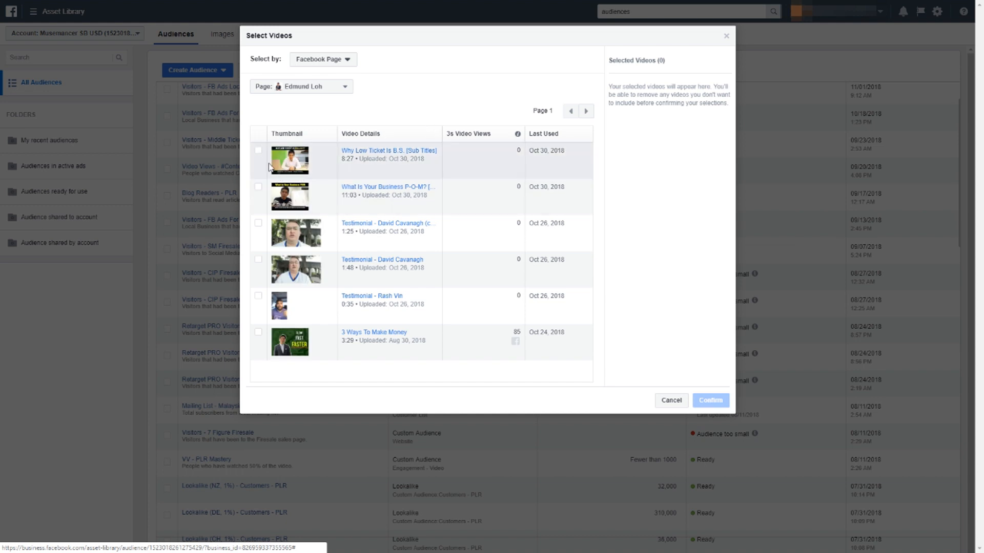
click(259, 151)
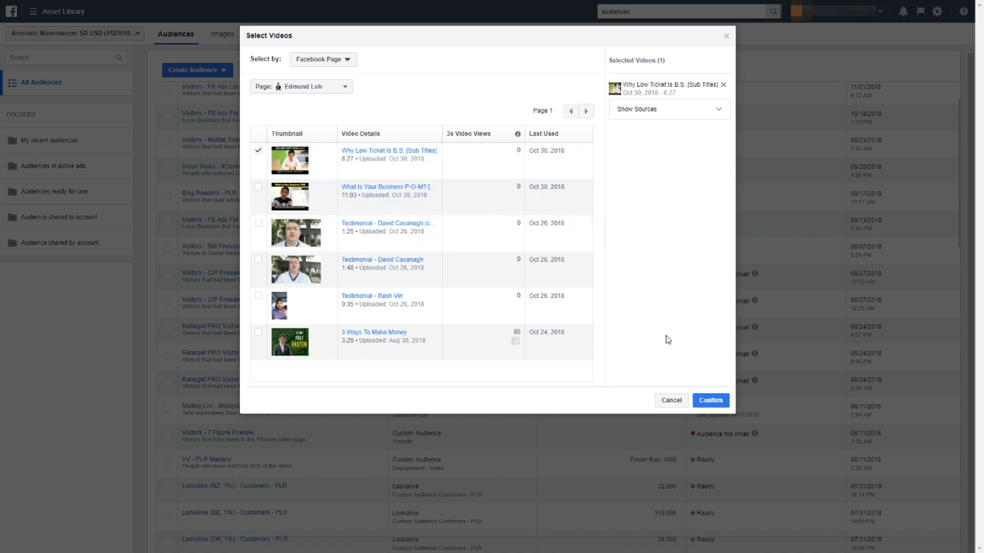
click(258, 155)
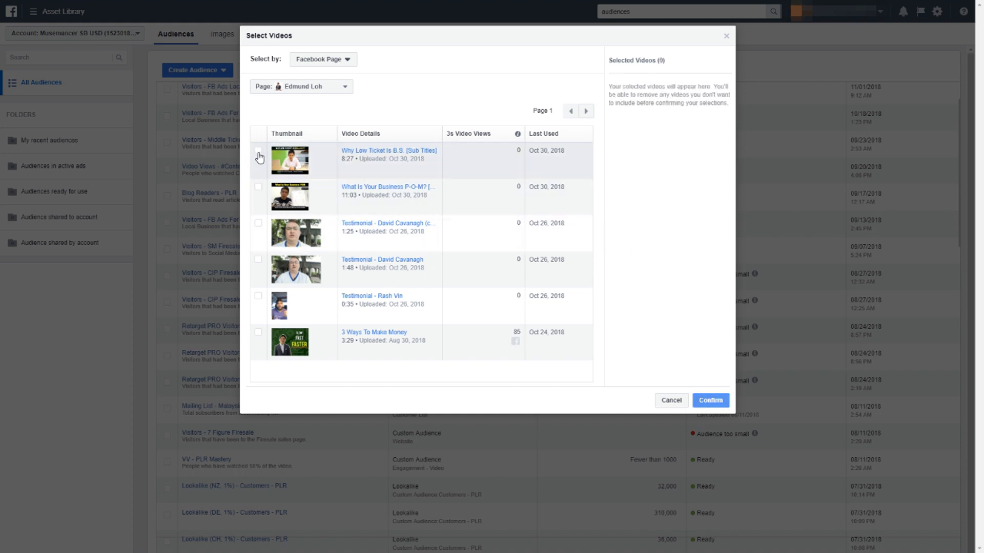
click(258, 152)
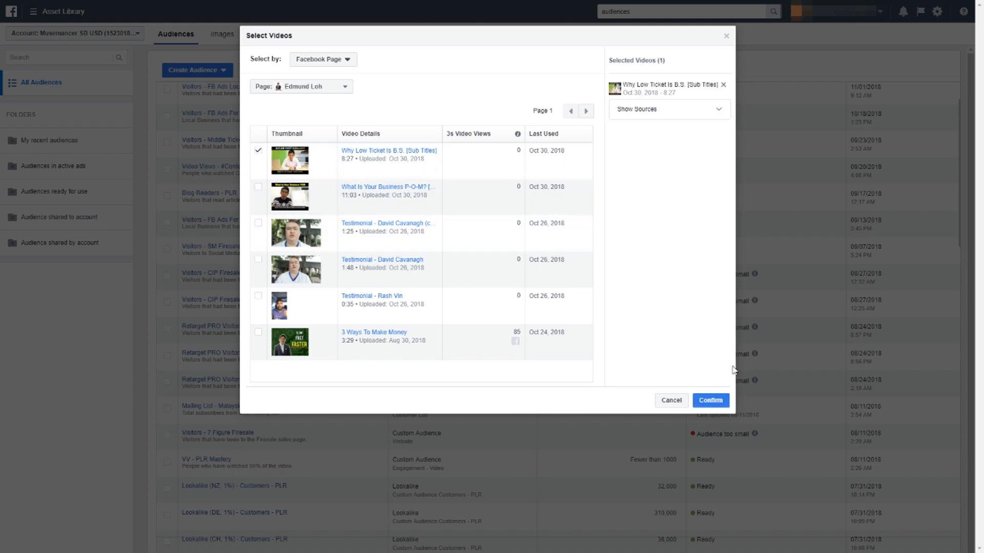
click(718, 401)
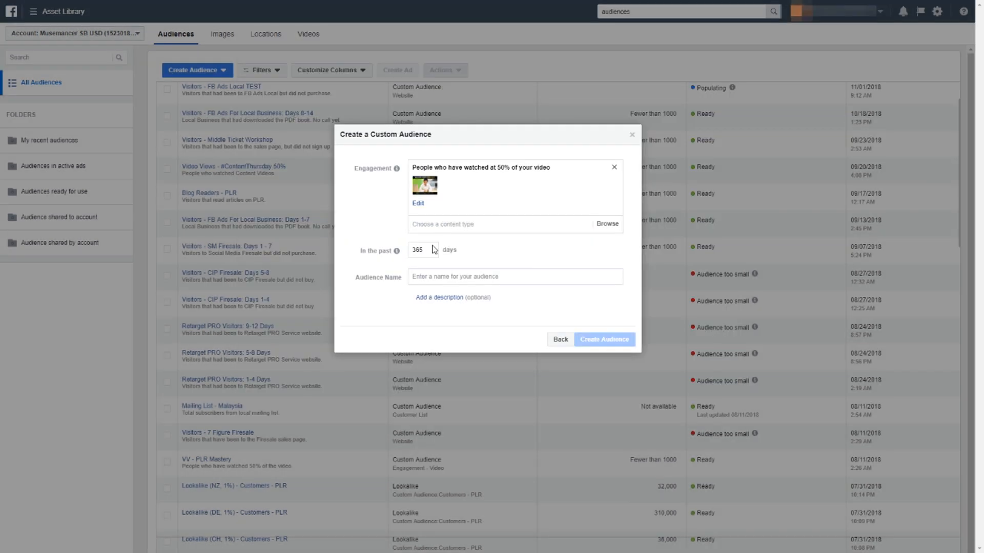
Set the engagement period to the past 30 days and name the audience "Video Views - Low Ticket Is BS"
mouse_move(400, 254)
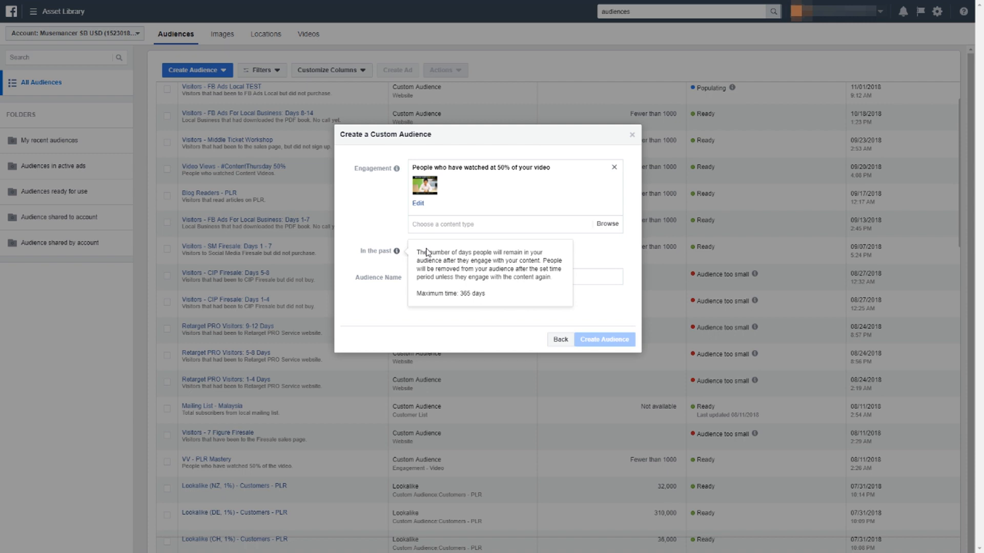
drag(445, 252, 405, 254)
text(30)
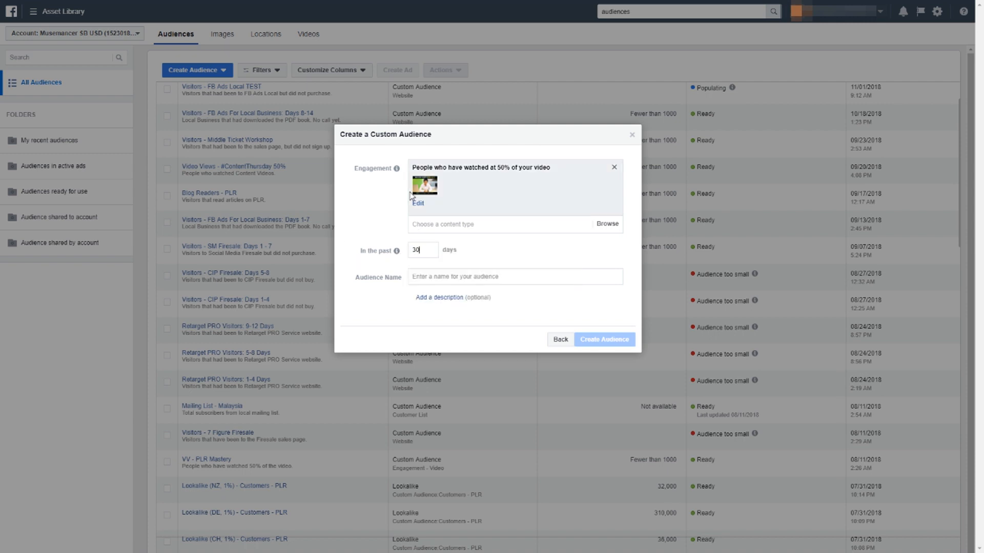
click(458, 277)
text(Video )
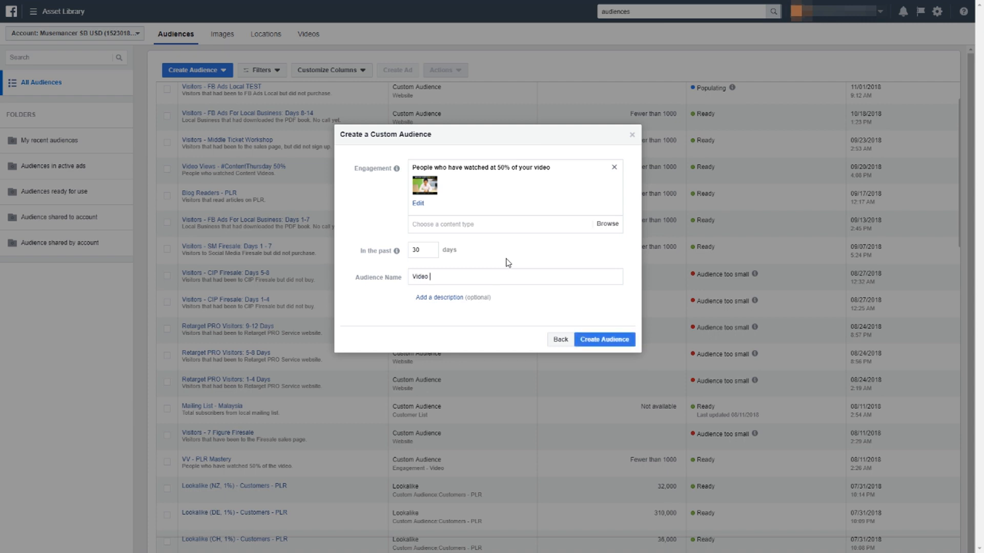
text(Views - Low Ticket Is BS)
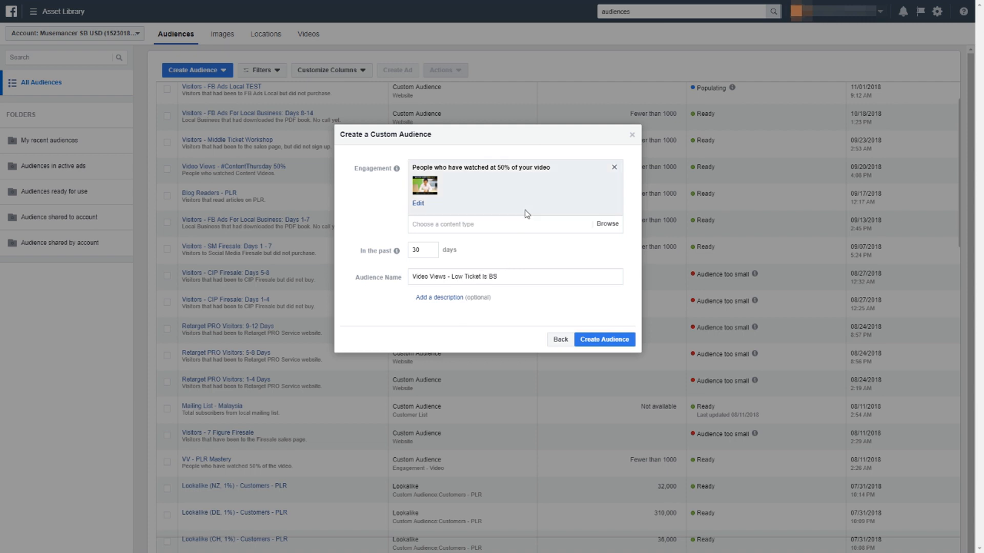
Add the description "People that watched 50% of this video" and create the audience, returning to the audience list
click(444, 298)
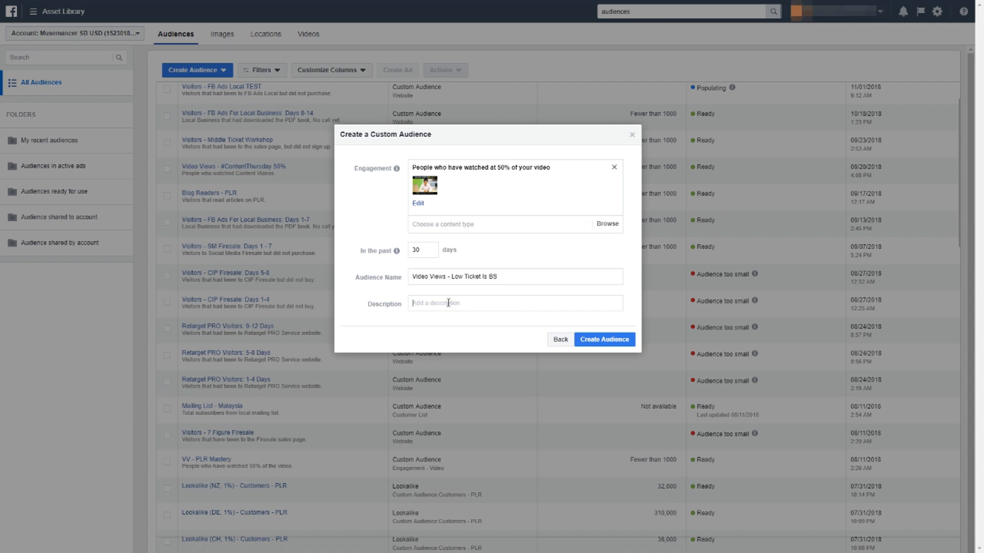
text(People that watched 50% of this video)
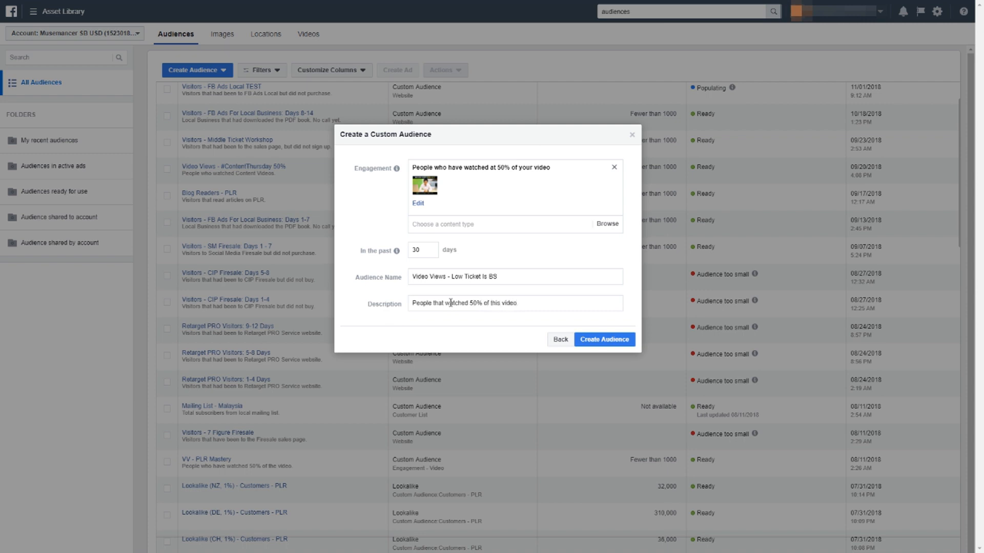
click(602, 339)
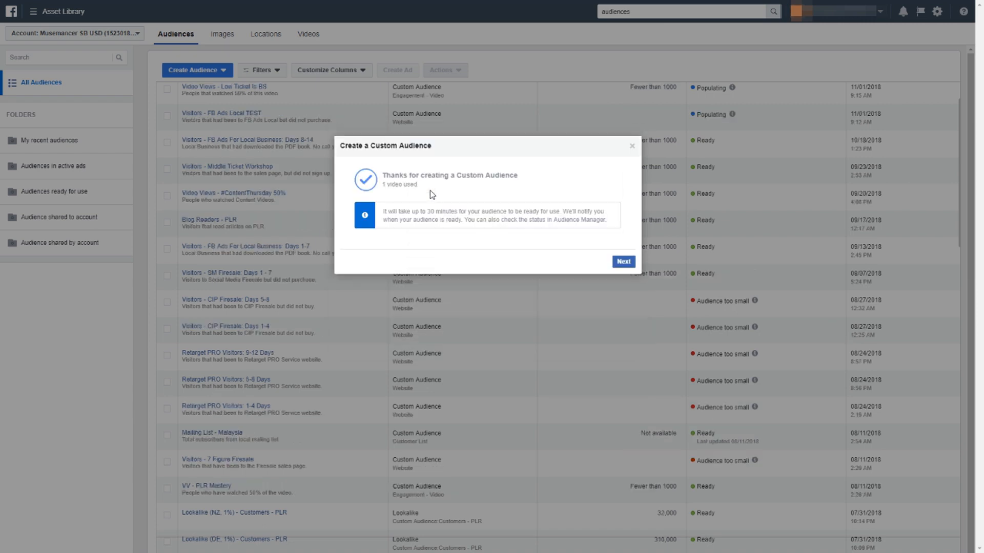
click(623, 261)
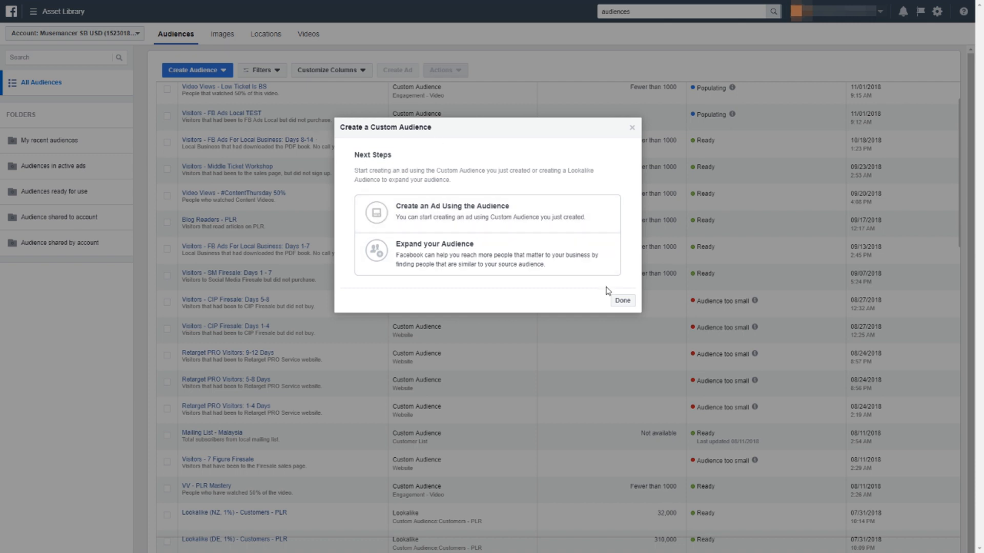
click(621, 301)
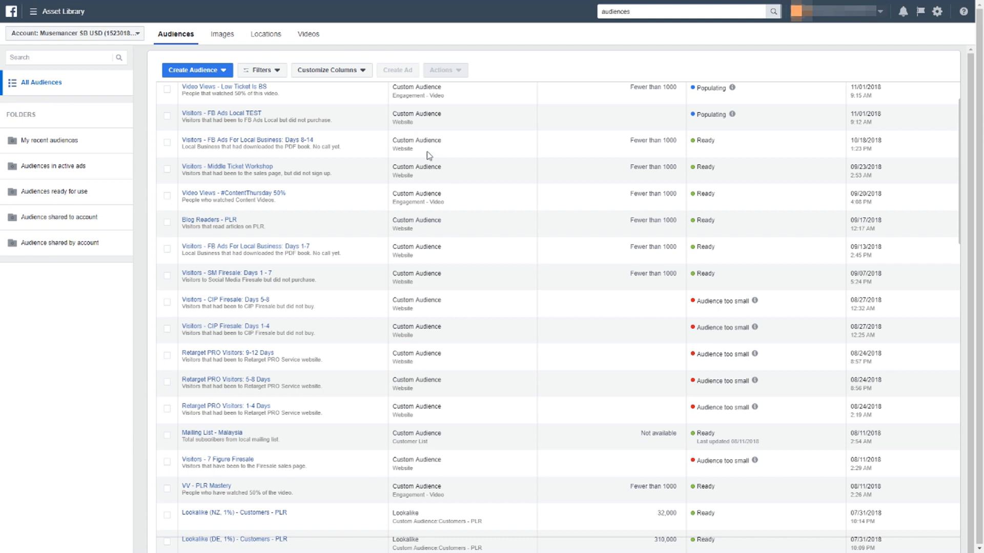
Start another engagement custom audience, based on people who have interacted with your Facebook Page
scroll(374, 137, down, 1)
scroll(376, 141, up, 1)
click(208, 76)
click(208, 91)
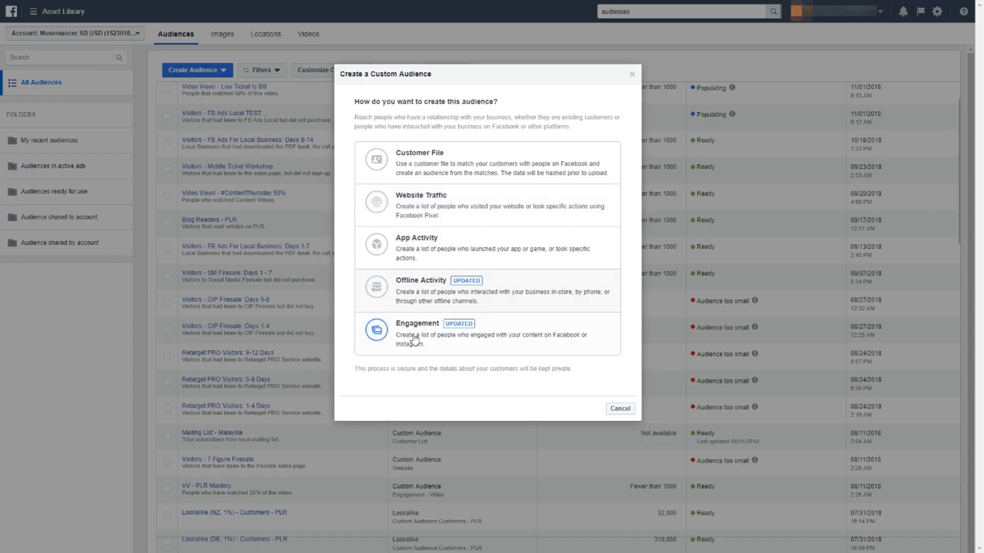
click(423, 329)
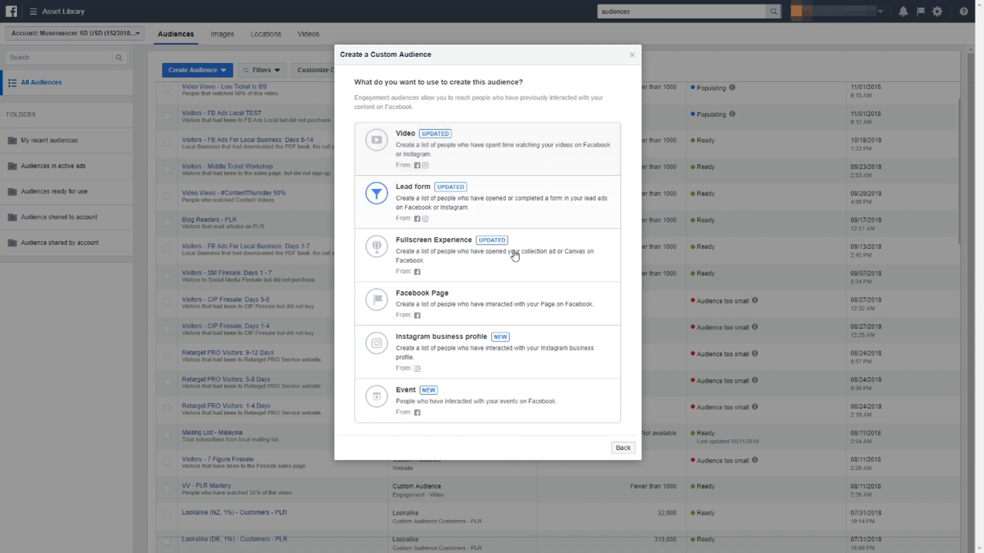
click(545, 308)
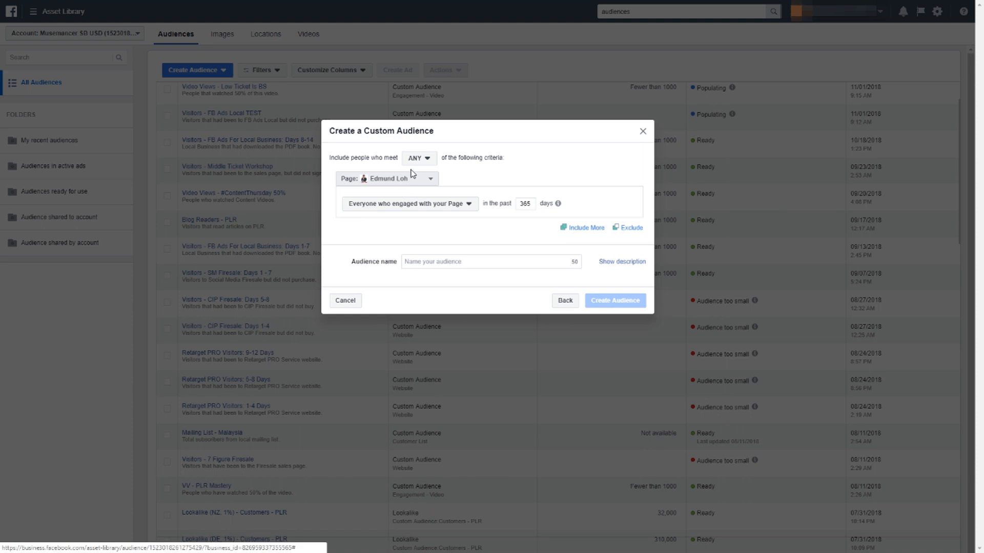
Set the Page audience criterion to people who engaged with any post or ad
click(406, 179)
click(404, 180)
click(429, 206)
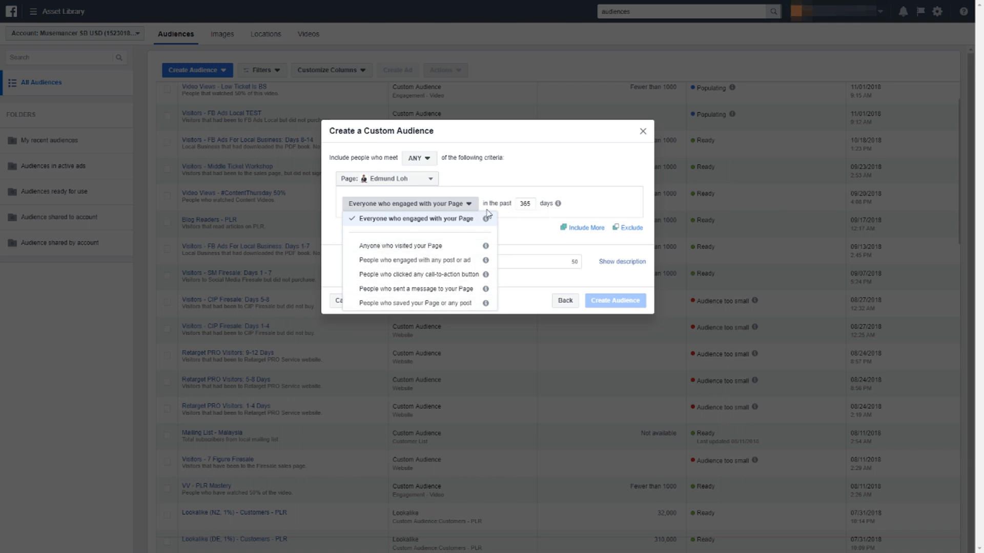
mouse_move(486, 219)
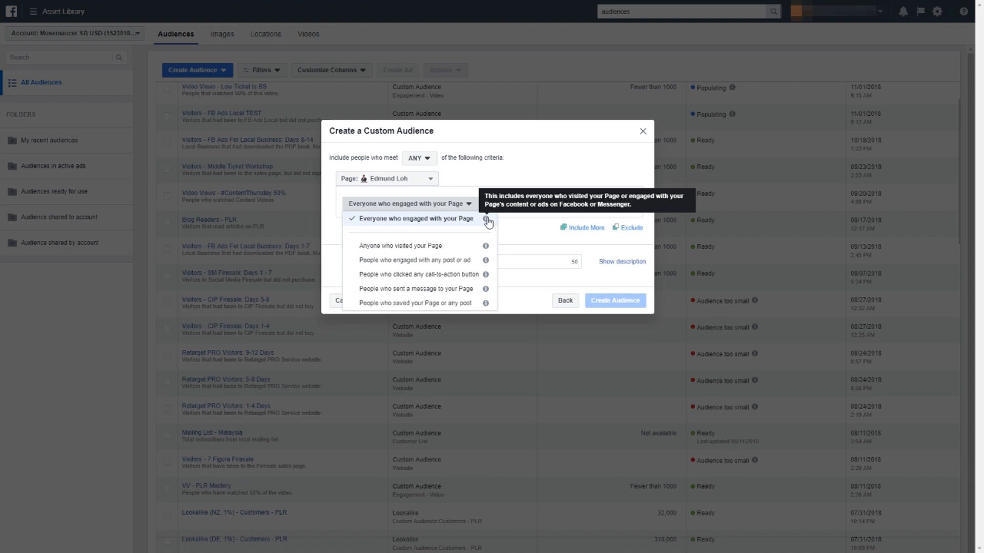
click(460, 262)
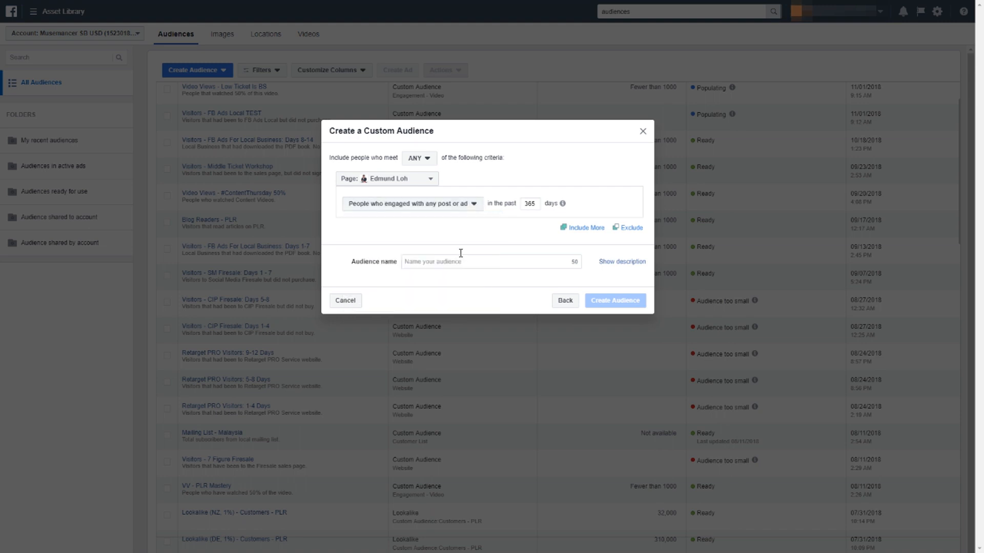
click(471, 205)
mouse_move(484, 263)
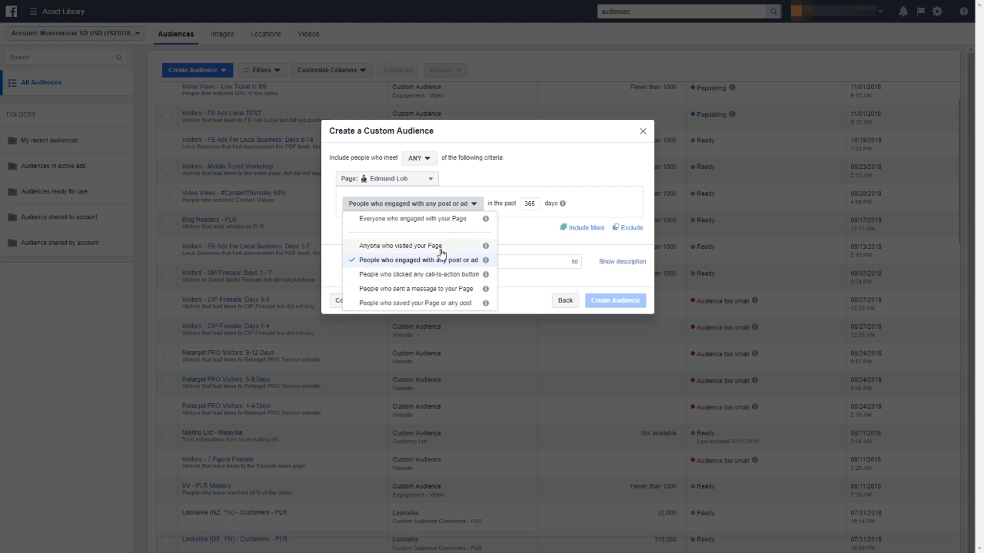
click(545, 167)
Set the Page engagement period to the past 30 days
drag(533, 209, 499, 204)
click(529, 205)
double_click(527, 204)
text(305)
key(BackSpace)
Name the audience "FB Page" followed by the page owner's name and "- Post Engagement"
click(480, 260)
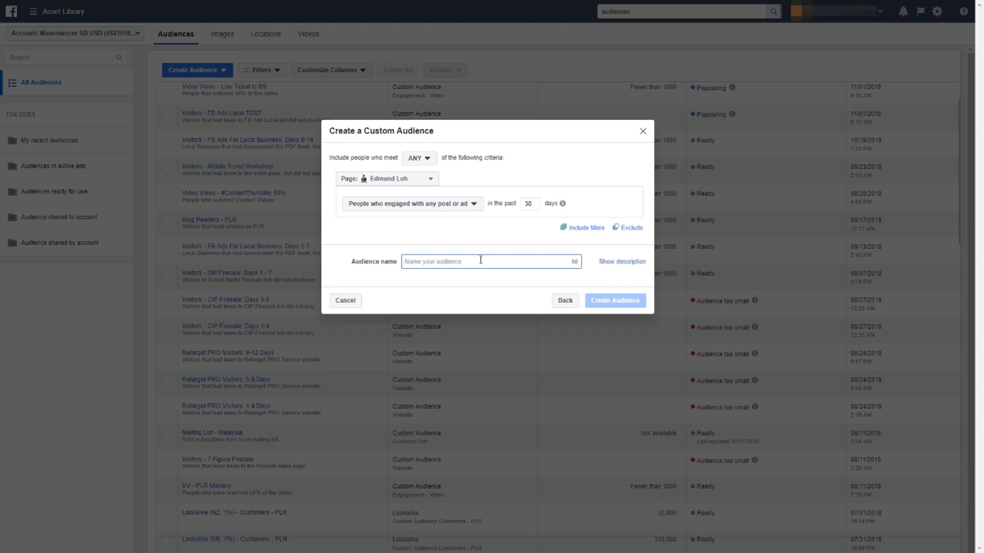
text(FB Page Edmund Loh - Post En)
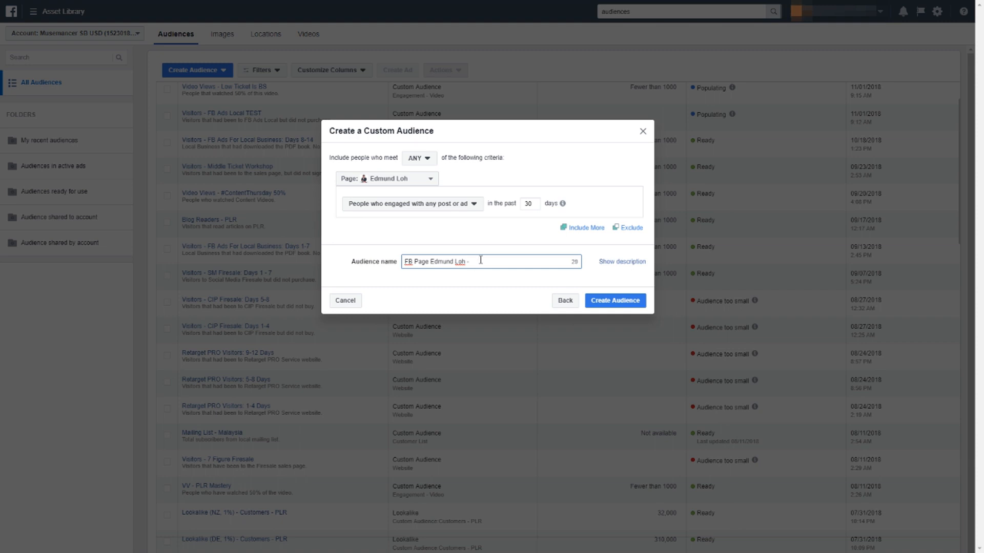
text(gagement)
Add the description "People that engaged with my FB Posts" and create the audience, returning to the audience list
click(622, 262)
click(497, 286)
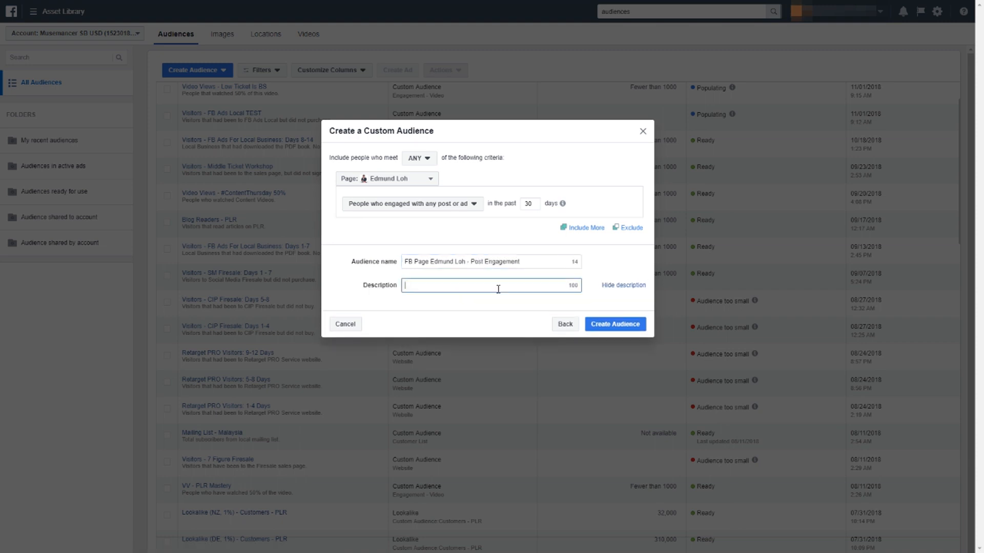
text(People that engag)
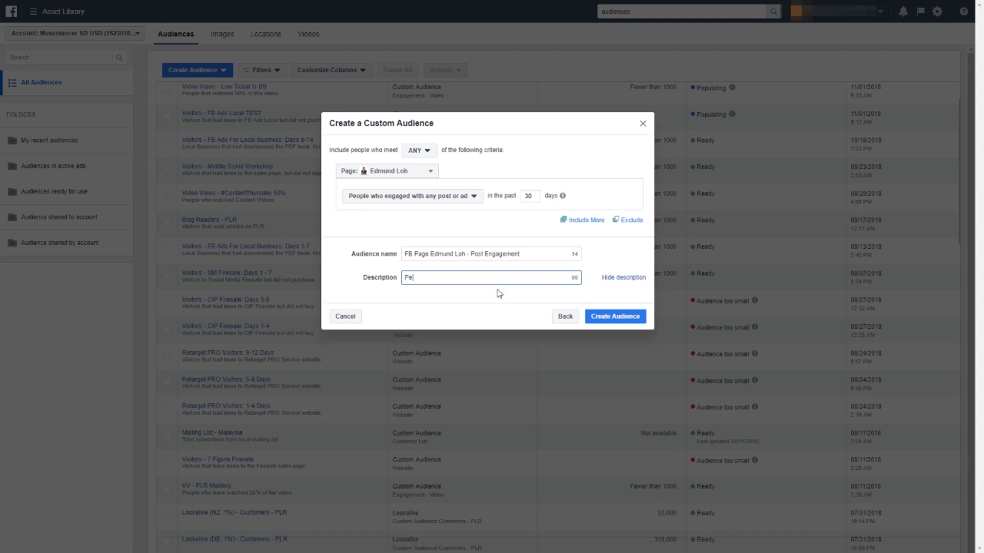
text(ed with my FB Post)
click(608, 318)
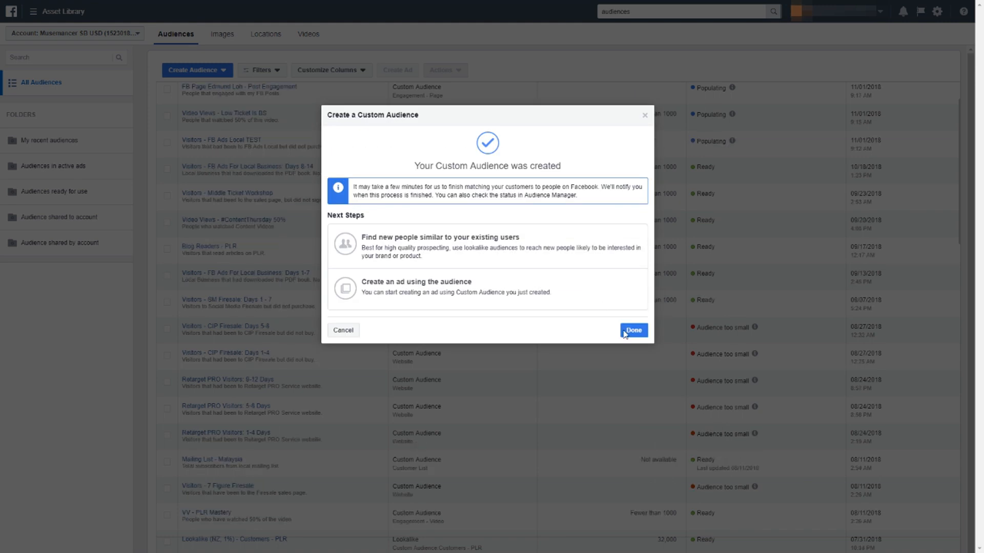
click(632, 330)
Start a new engagement custom audience based on people who interacted with the Instagram business profile
click(201, 75)
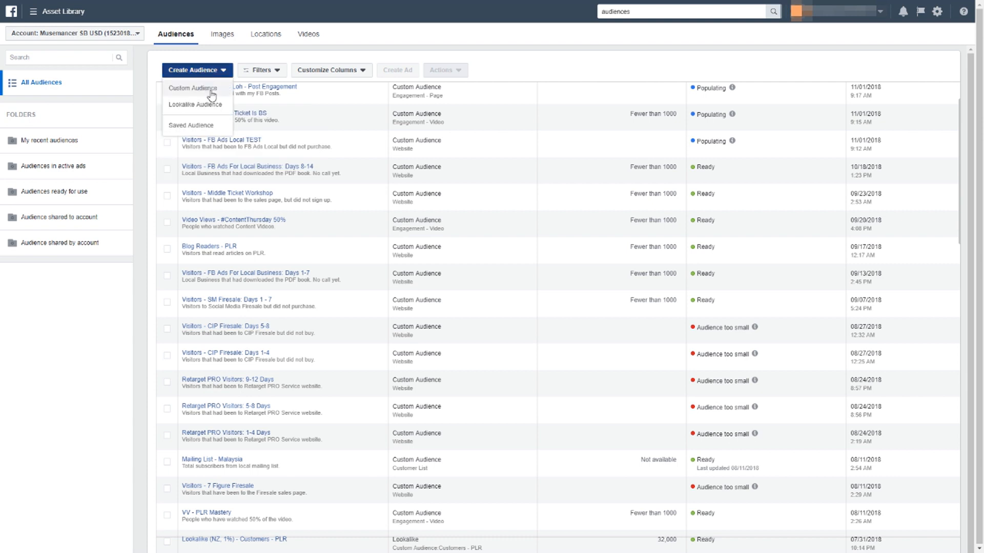
click(210, 90)
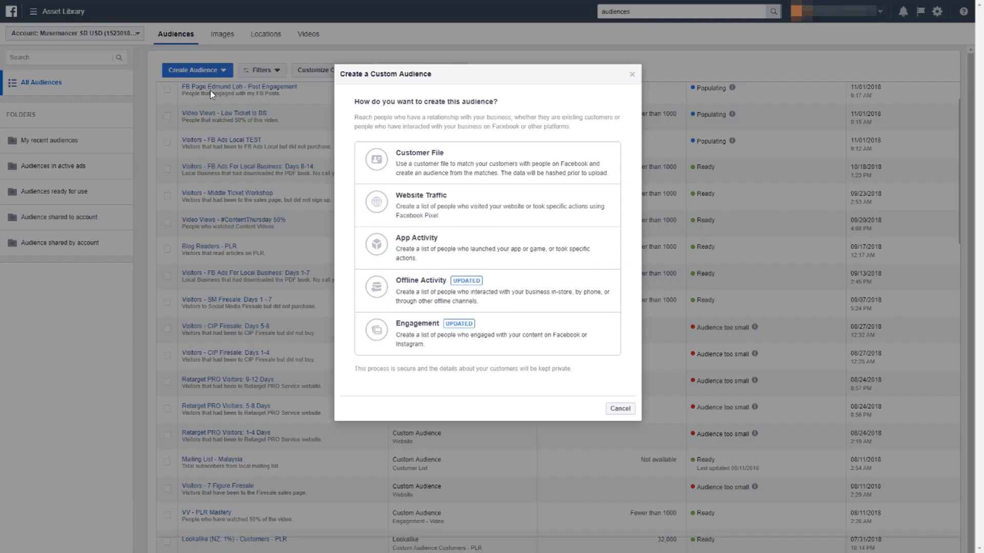
click(514, 327)
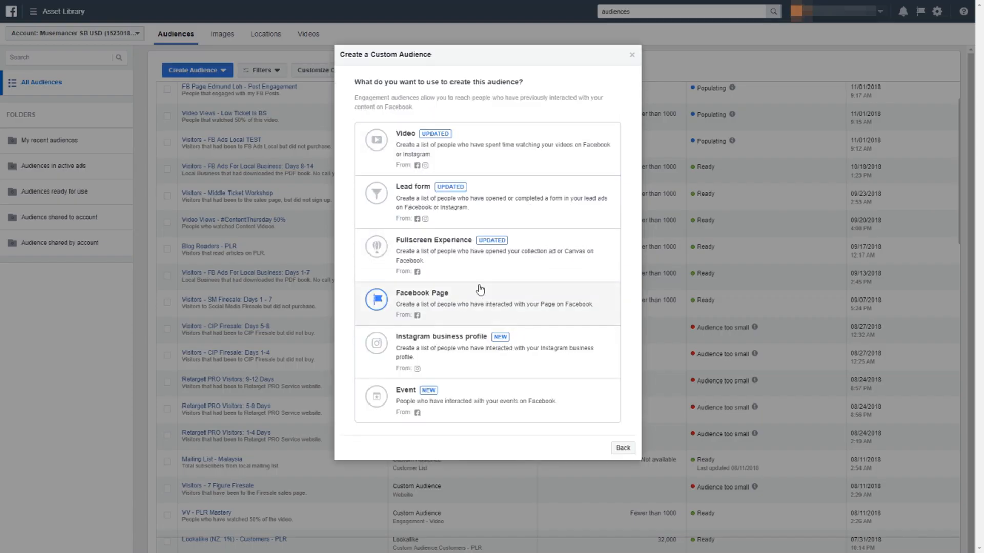
click(441, 353)
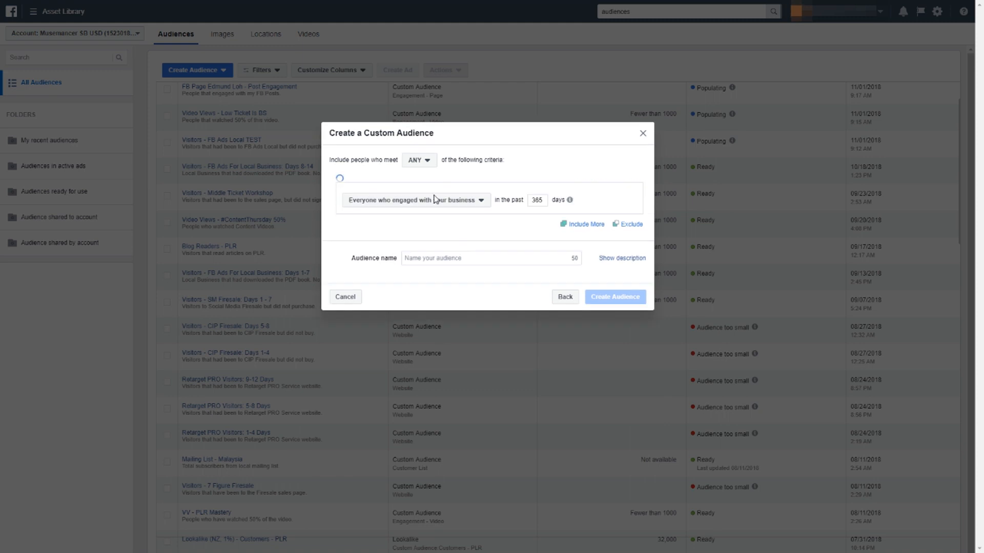
Keep the criterion at everyone who engaged with your business and set the Instagram engagement period to the past 30 days
click(430, 203)
click(431, 201)
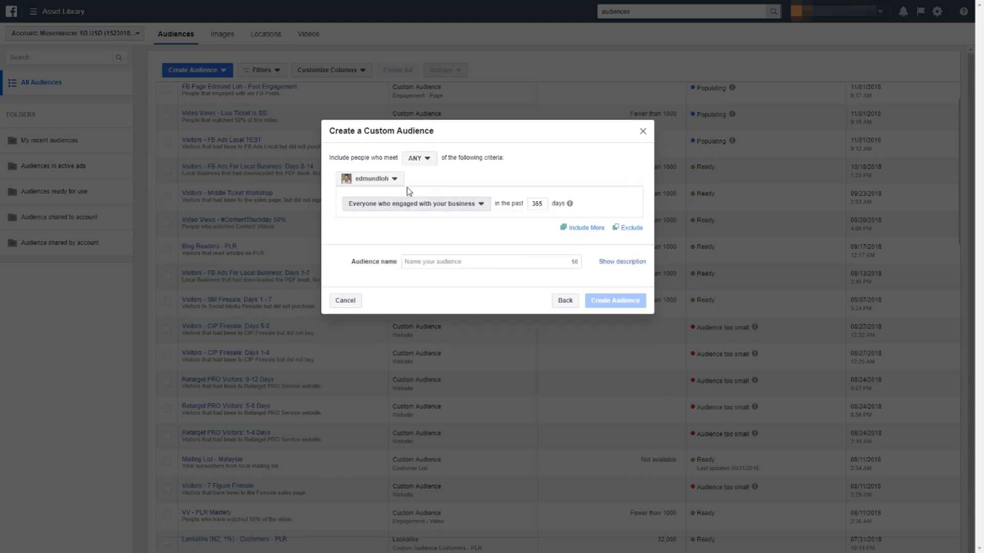
click(382, 180)
click(382, 181)
click(413, 203)
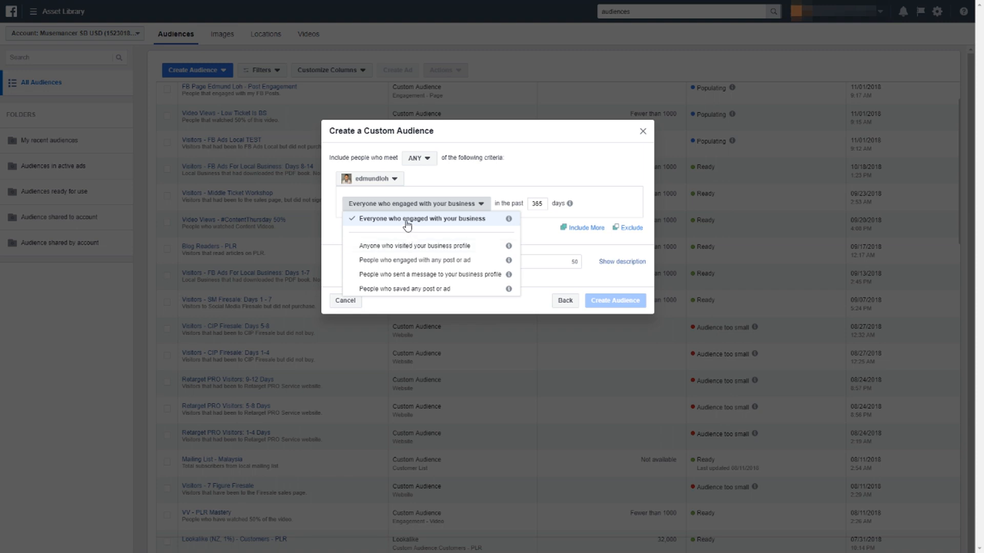
mouse_move(511, 221)
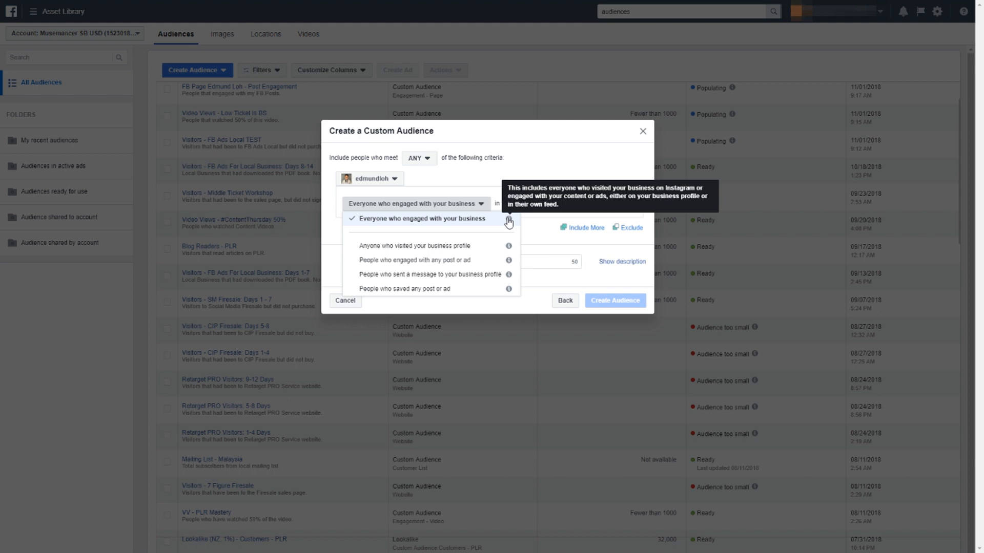
click(539, 222)
double_click(536, 204)
text(30)
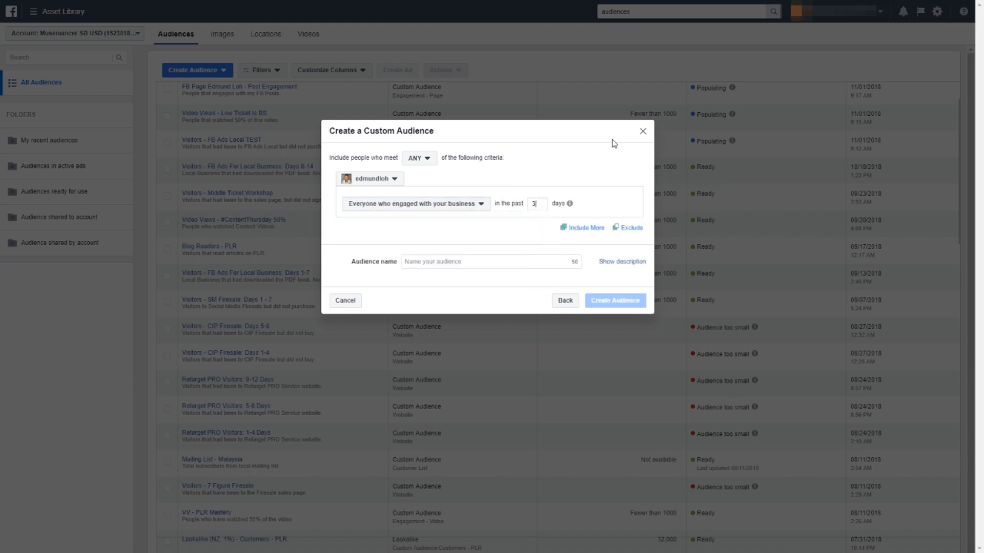
Name the audience "IG" followed by the Instagram profile's lowercase @ handle
key(Tab)
key(Tab)
key(Tab)
text(I)
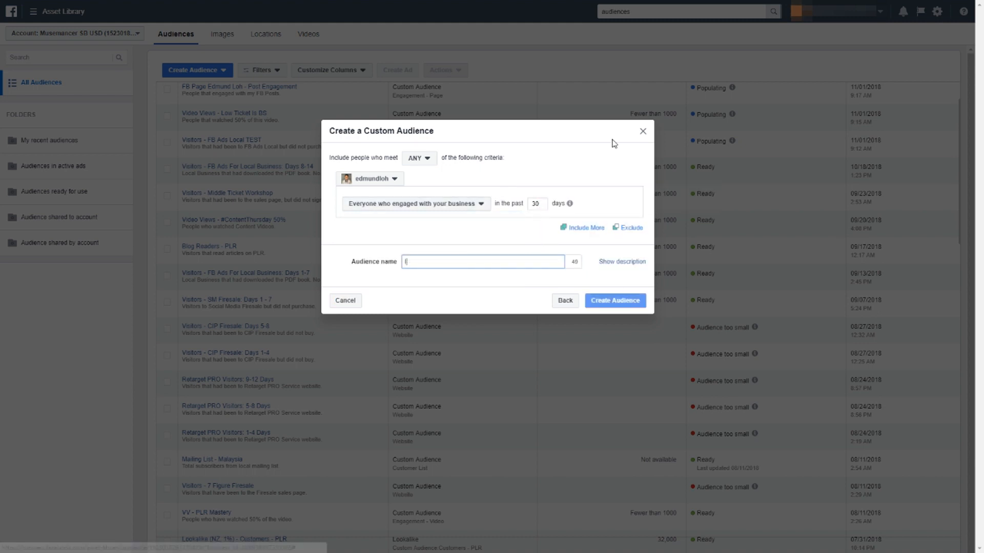
text(G @Edm)
key(BackSpace)
key(BackSpace)
key(BackSpace)
text(e)
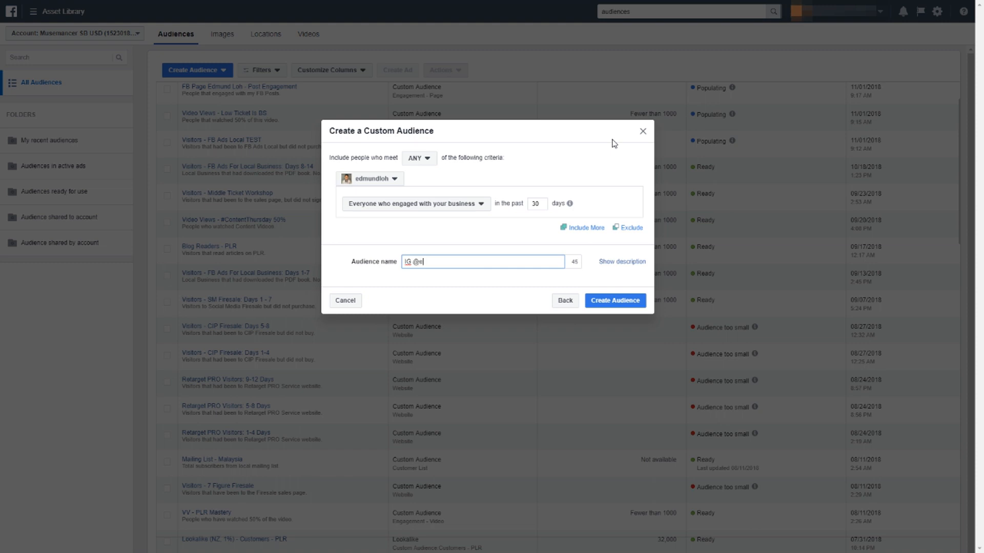
text(dmundloh)
key(Tab)
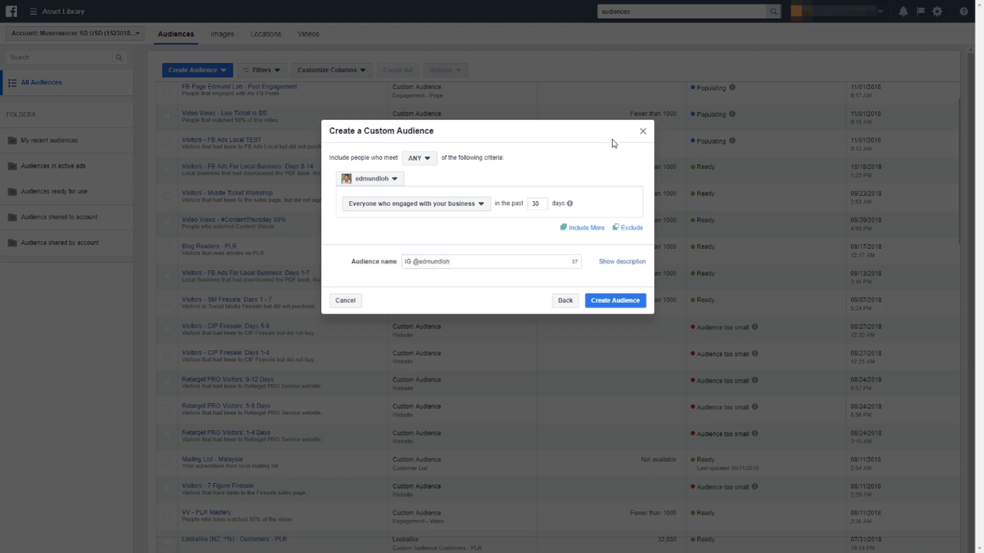
Add the description "People that engaged with my IG Profile" and create the audience, returning to the audience list
click(620, 261)
click(507, 284)
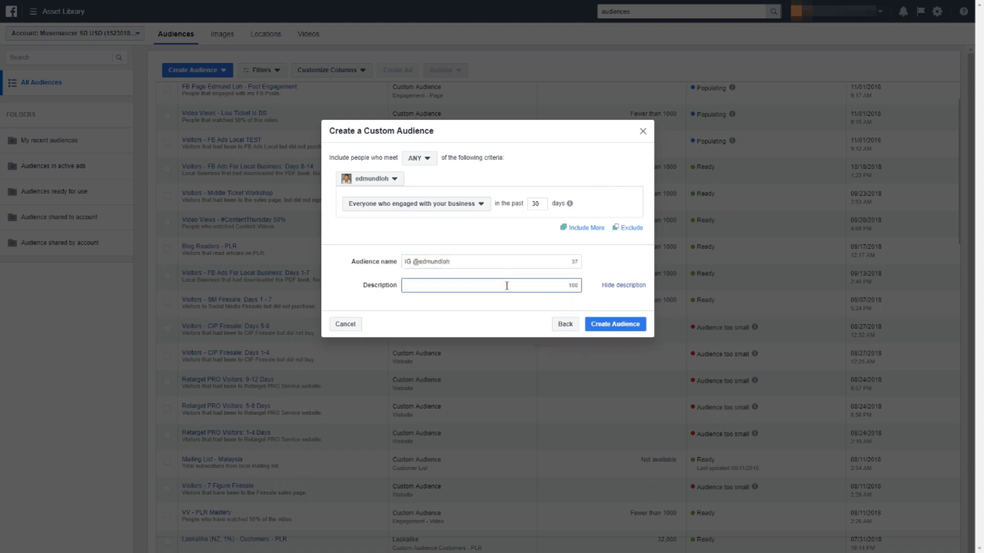
text(Peopl)
key(BackSpace)
key(BackSpace)
key(BackSpace)
key(BackSpace)
key(BackSpace)
text(People that engaged with my IG Profile)
click(605, 317)
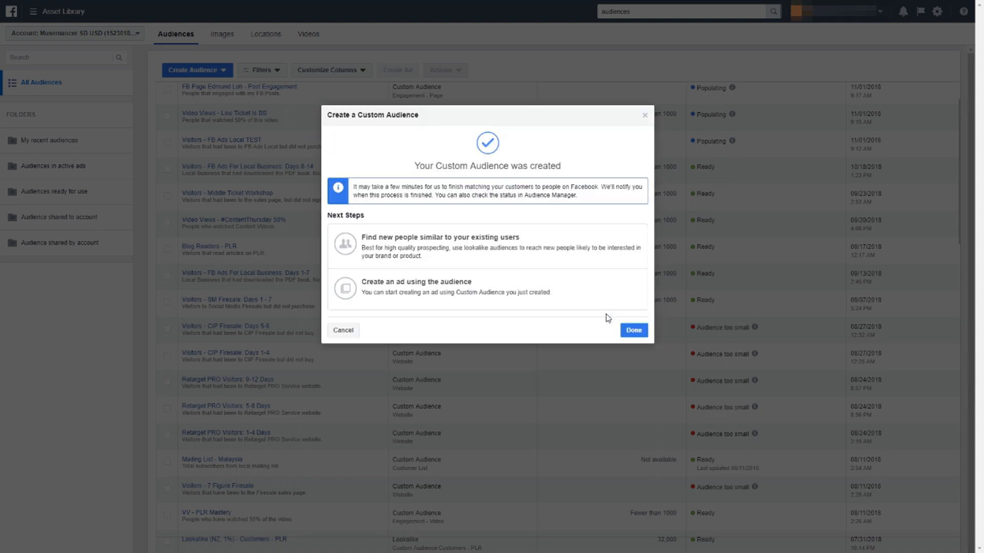
click(633, 330)
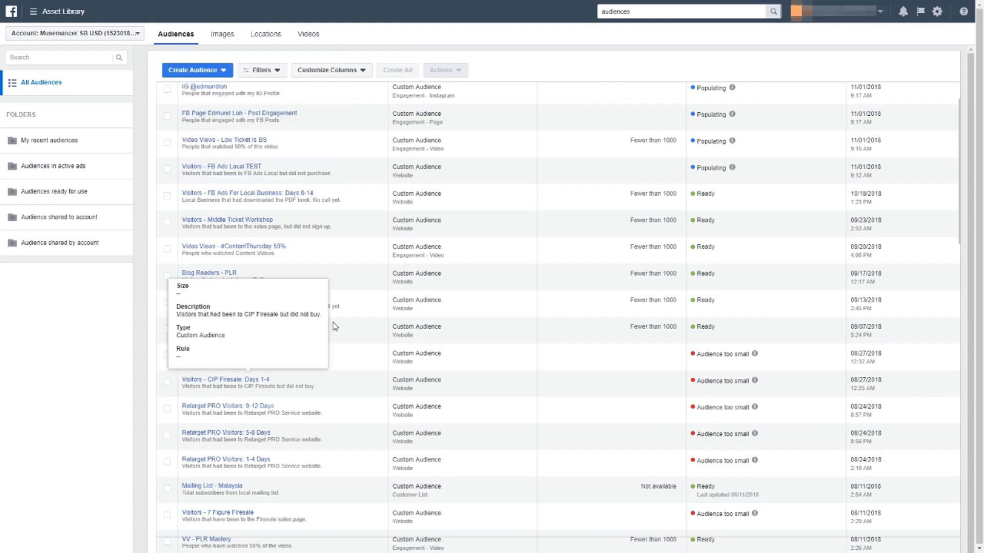